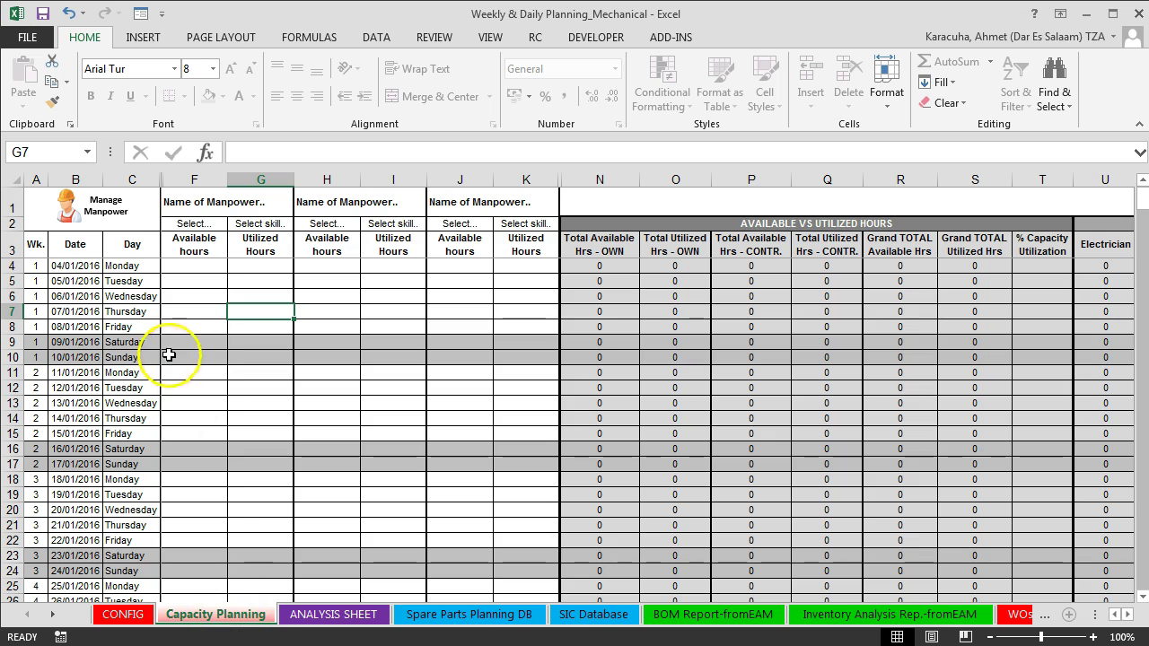
- Name the three manpower column pairs in row 1 Worker 1, Worker2 and Worker3
click(188, 202)
click(314, 202)
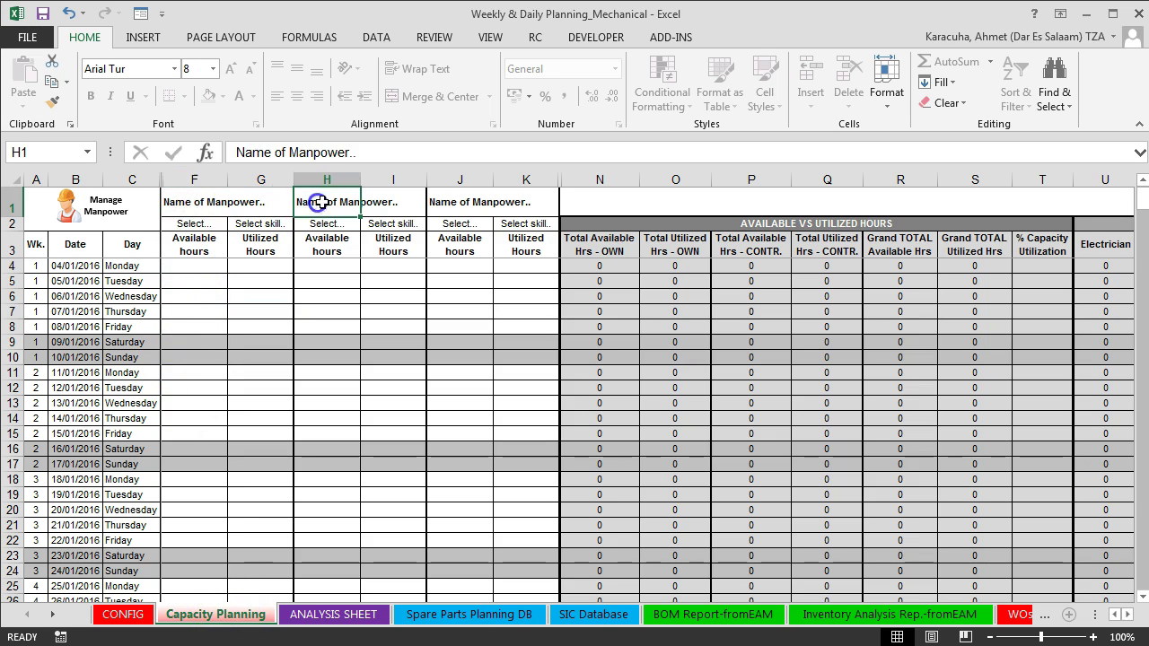
click(458, 202)
click(189, 204)
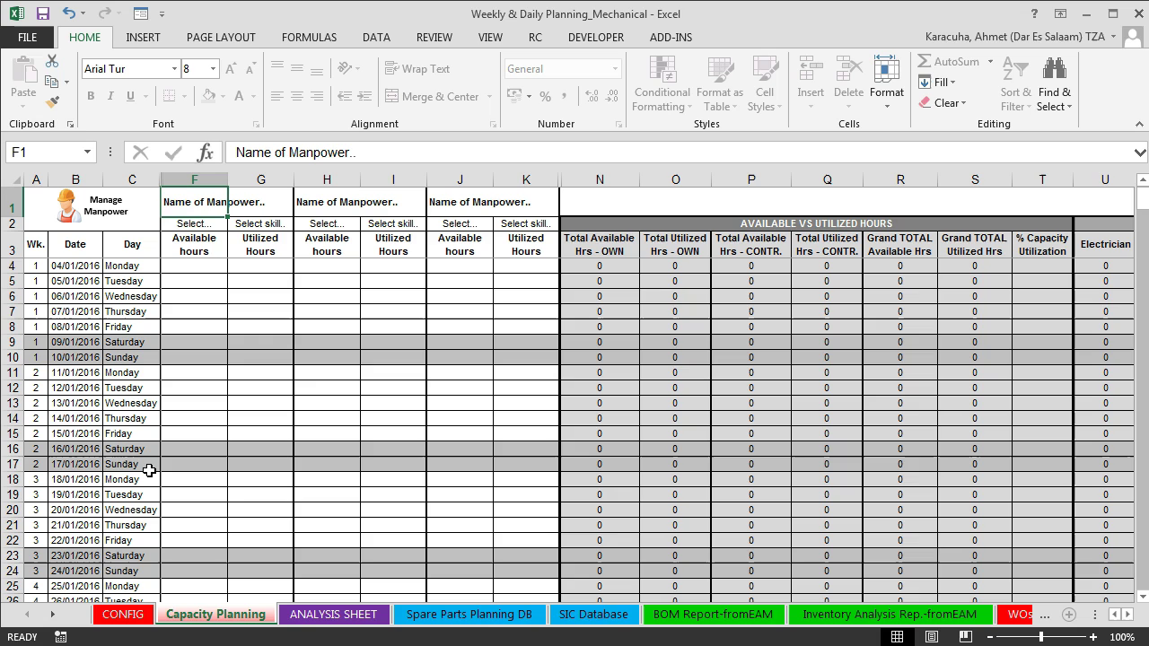
text(wOR)
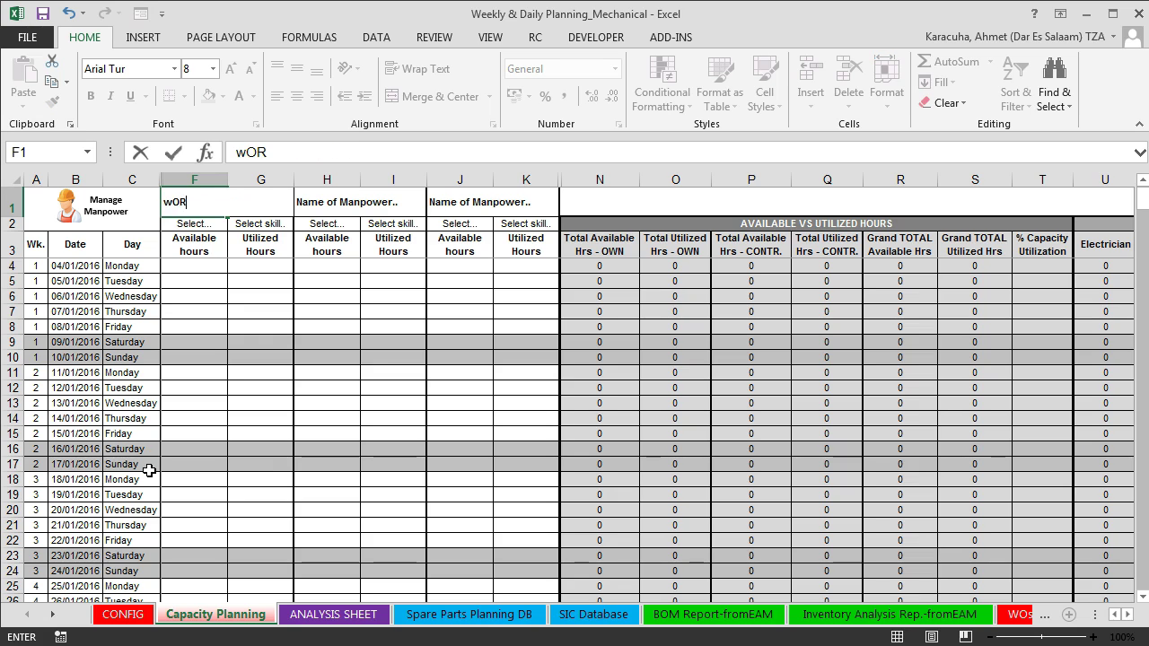
text(KER 1)
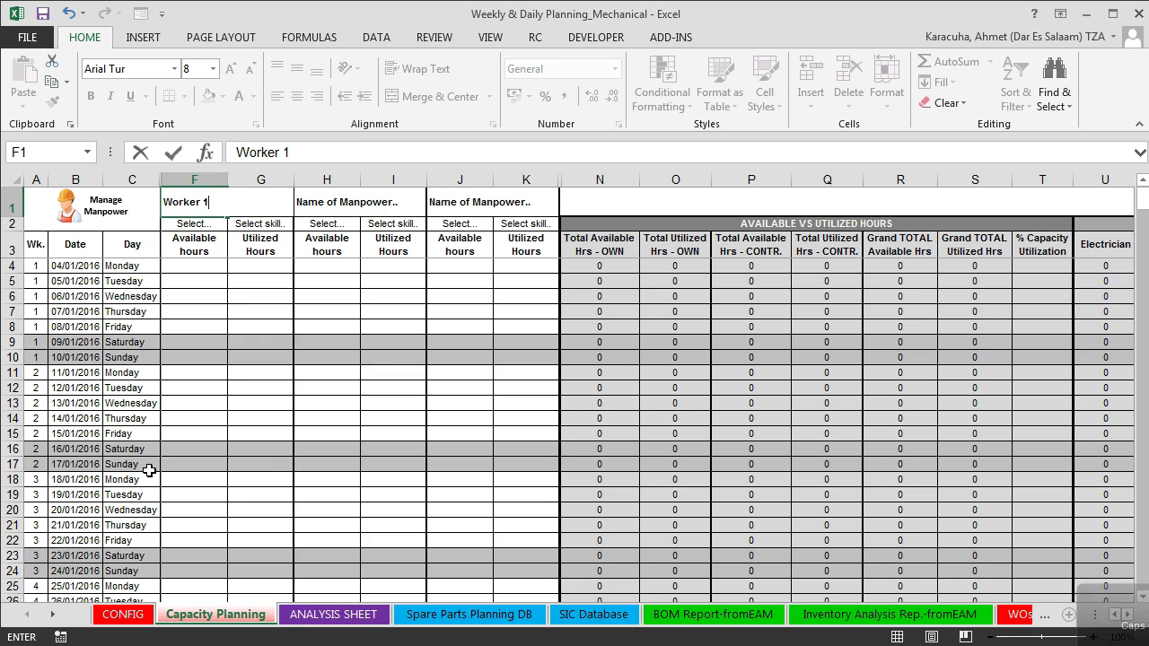
key(Return)
click(325, 201)
text(Worker2)
key(Tab)
text(Worker)
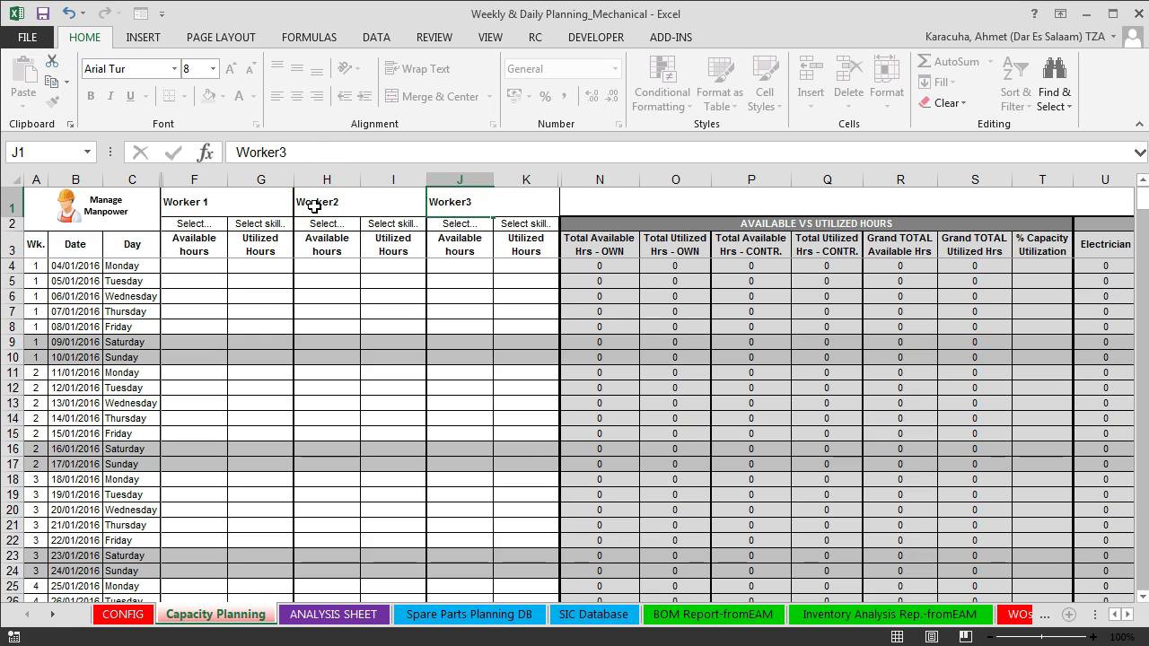
- Set Worker 1's labour type to Own Labor and skill to Fitter in row 2
click(316, 223)
click(194, 224)
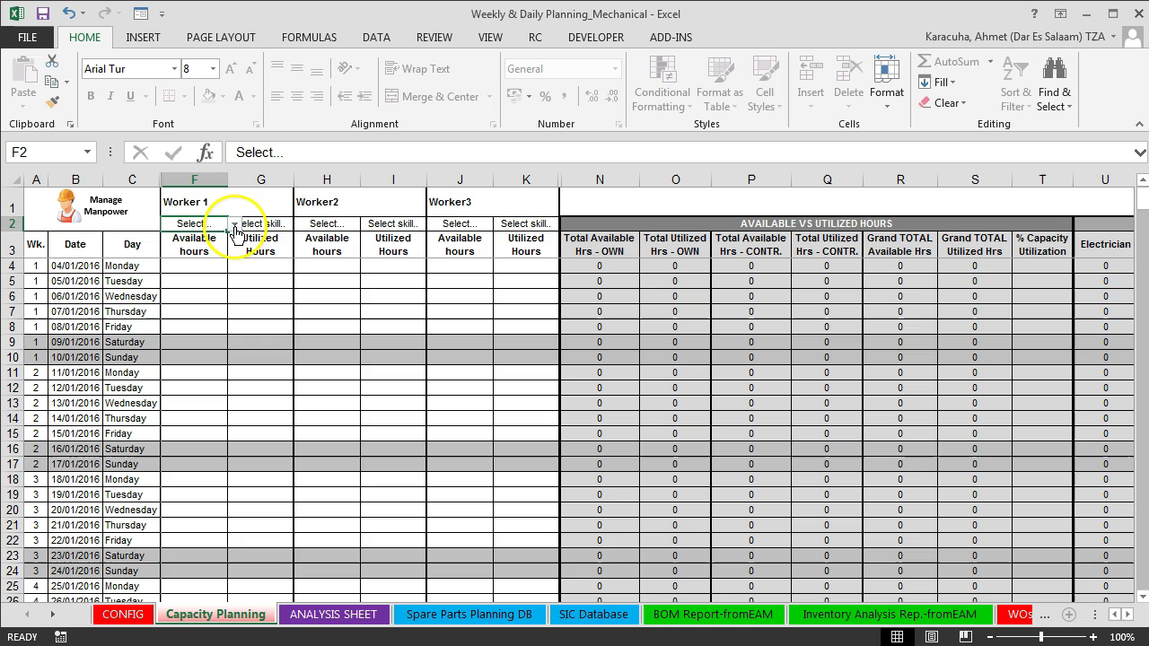
click(234, 225)
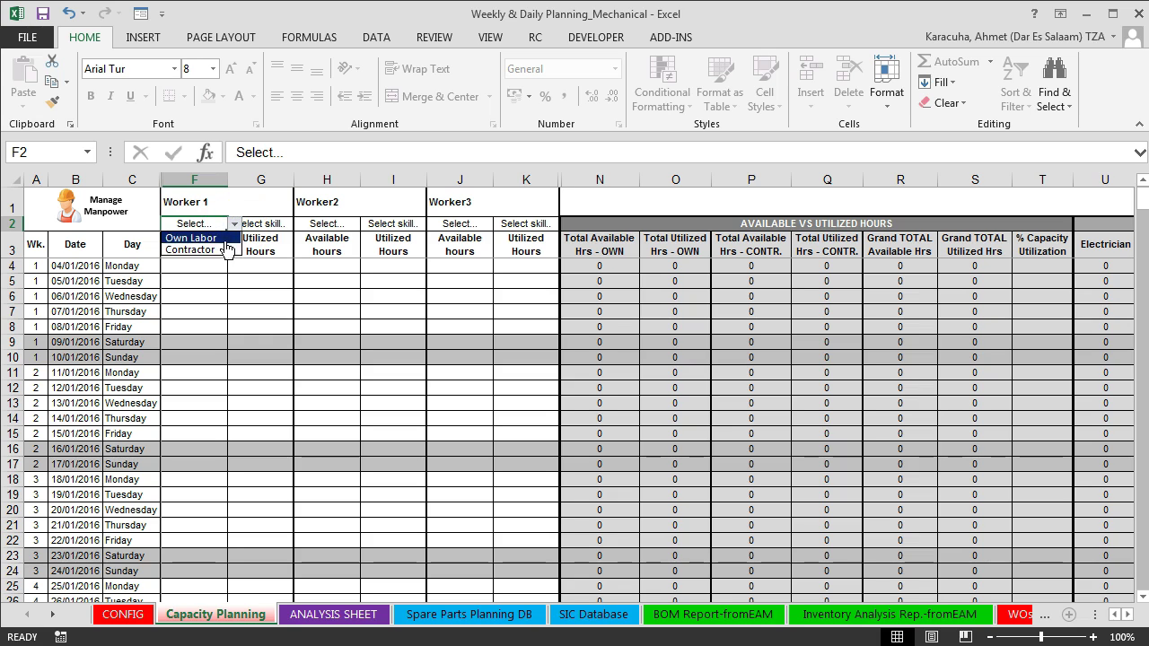
click(202, 238)
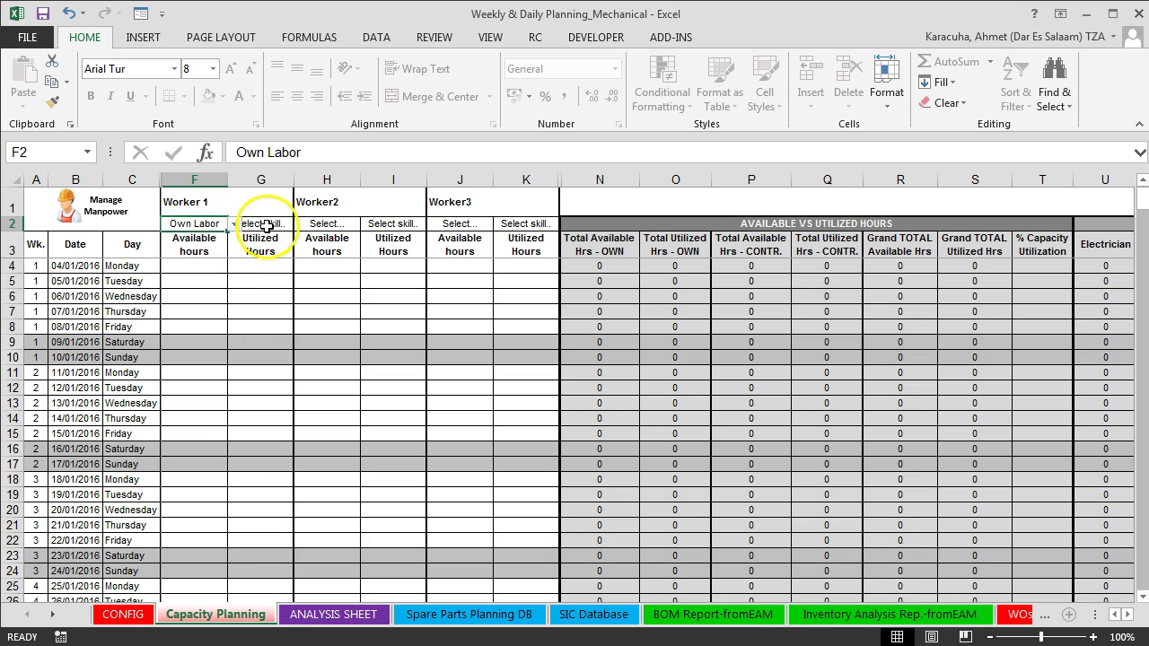
click(259, 223)
click(300, 225)
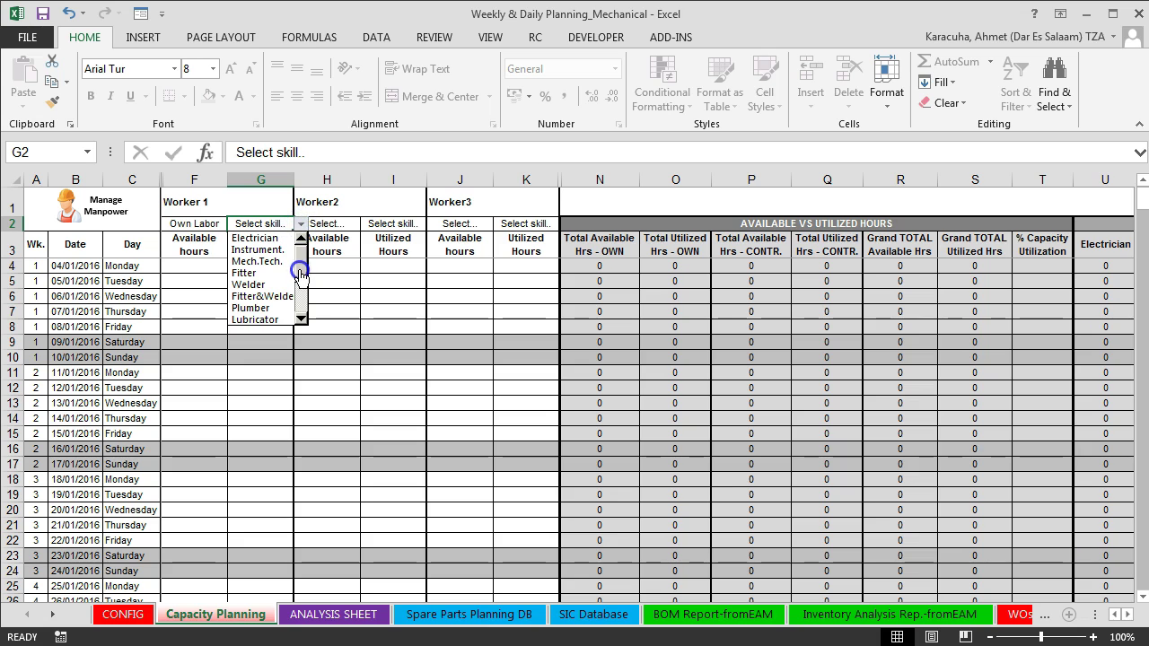
mouse_move(300, 270)
mouse_down()
mouse_move(303, 308)
mouse_move(305, 265)
mouse_up()
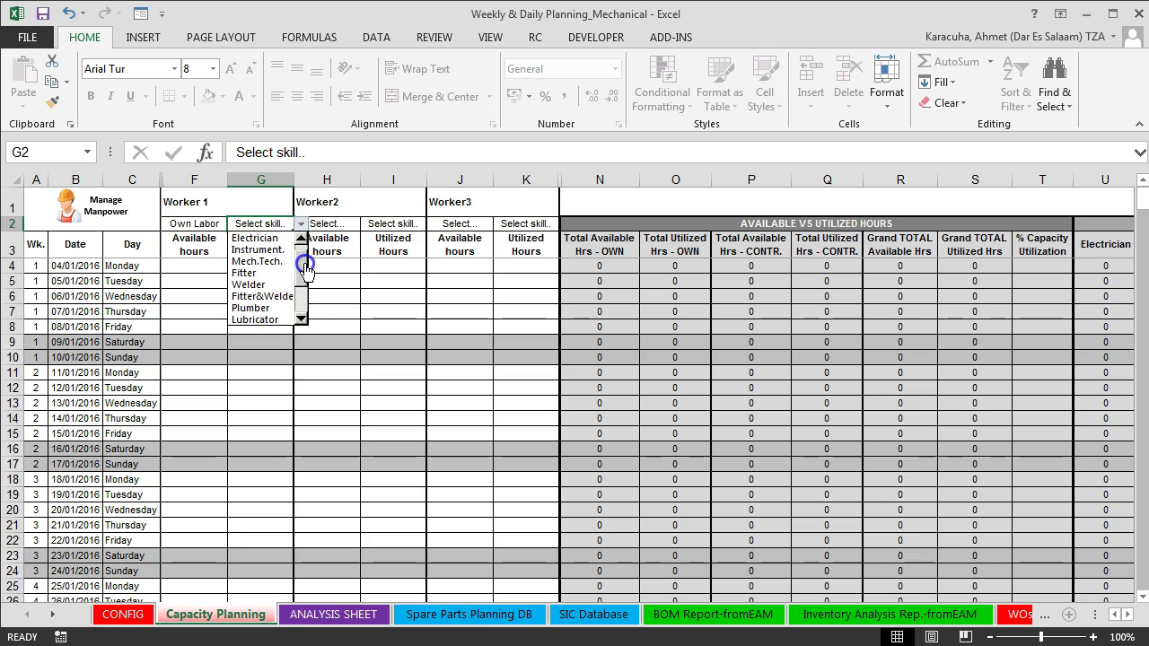
click(260, 273)
- Set Worker2's labour type to Own Labor and skill to Mech.Tech. in row 2
click(332, 225)
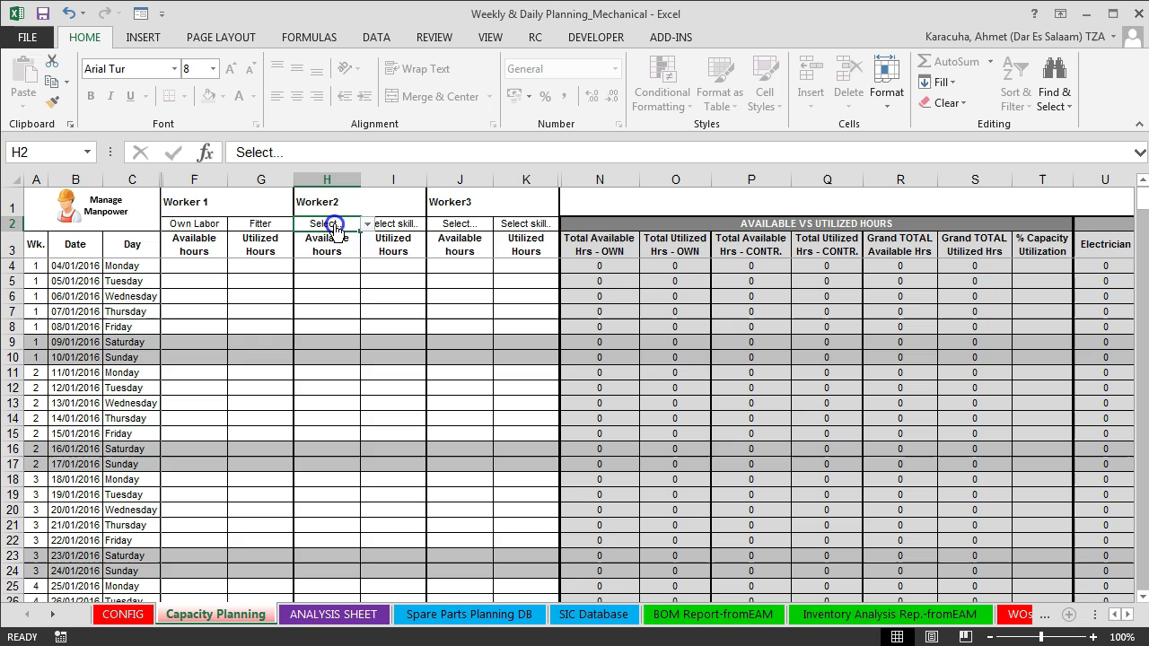
click(367, 224)
click(345, 238)
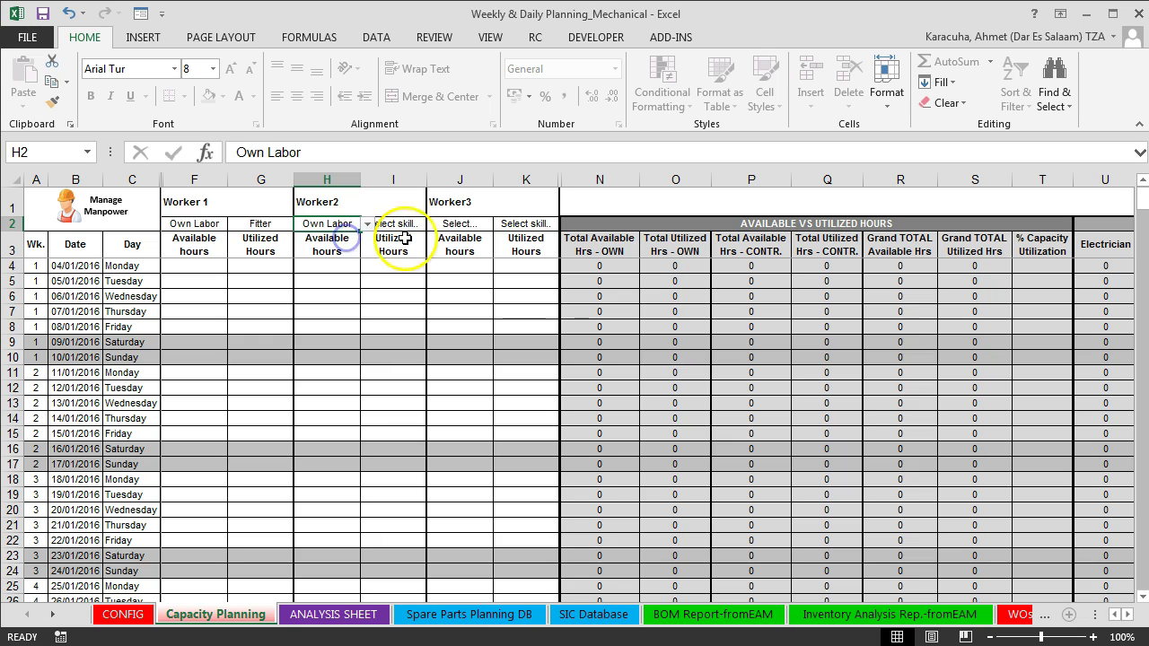
click(399, 224)
click(433, 230)
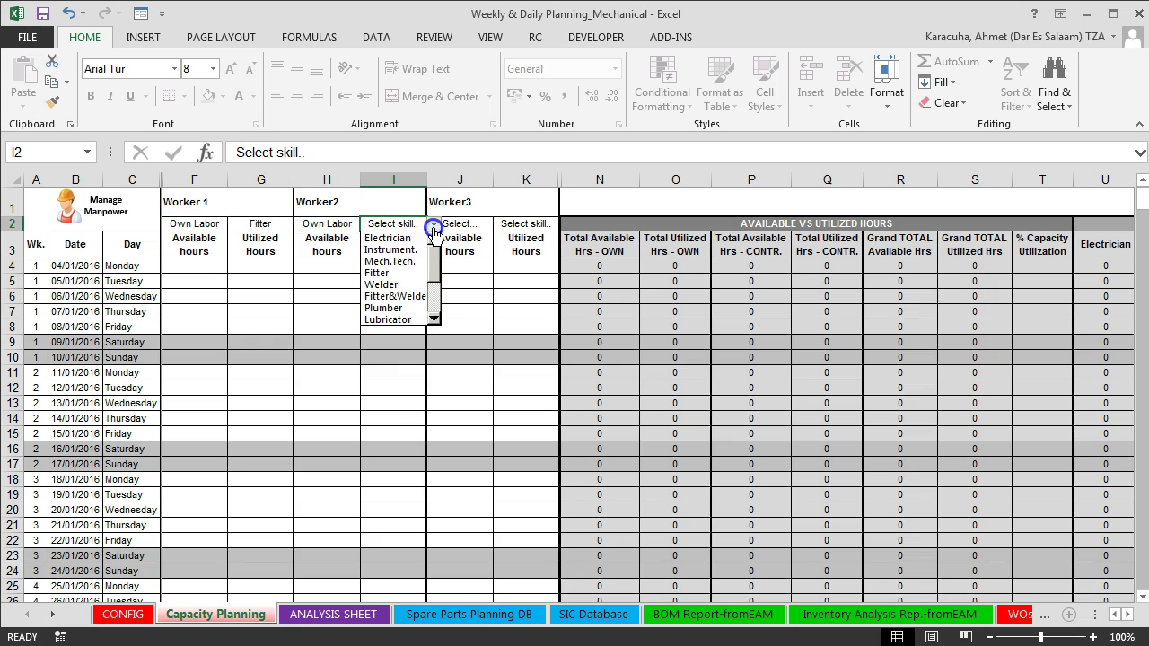
click(403, 261)
- Set Worker3's labour type to Own Labor and skill to Welder in row 2
click(458, 225)
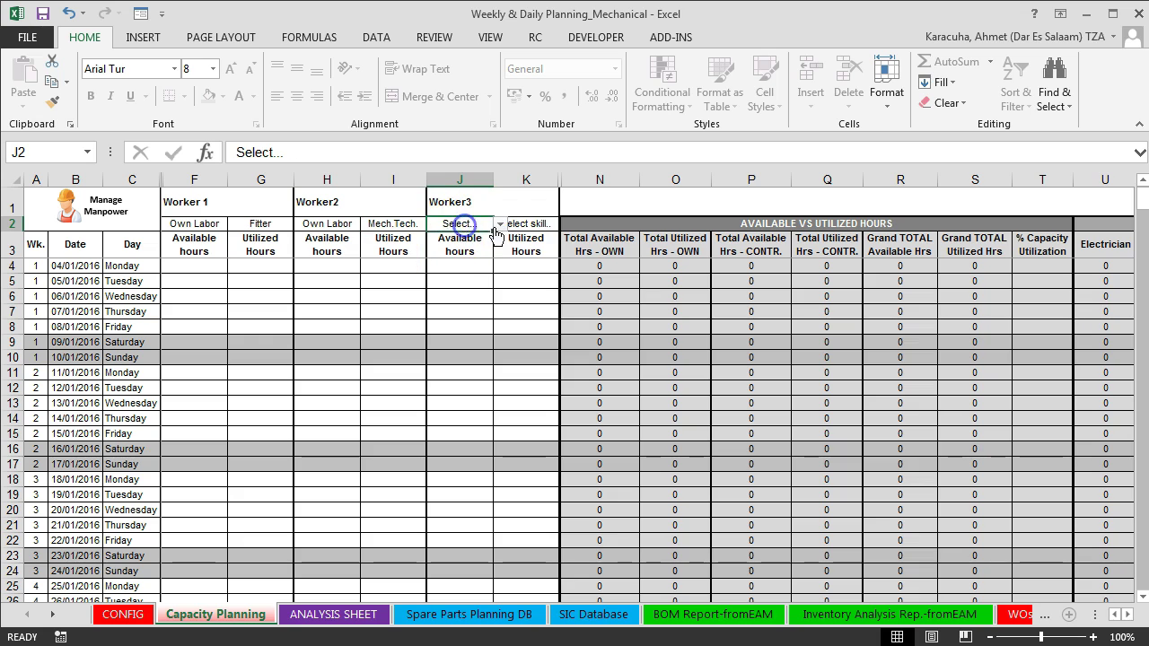
click(500, 224)
click(475, 237)
click(525, 224)
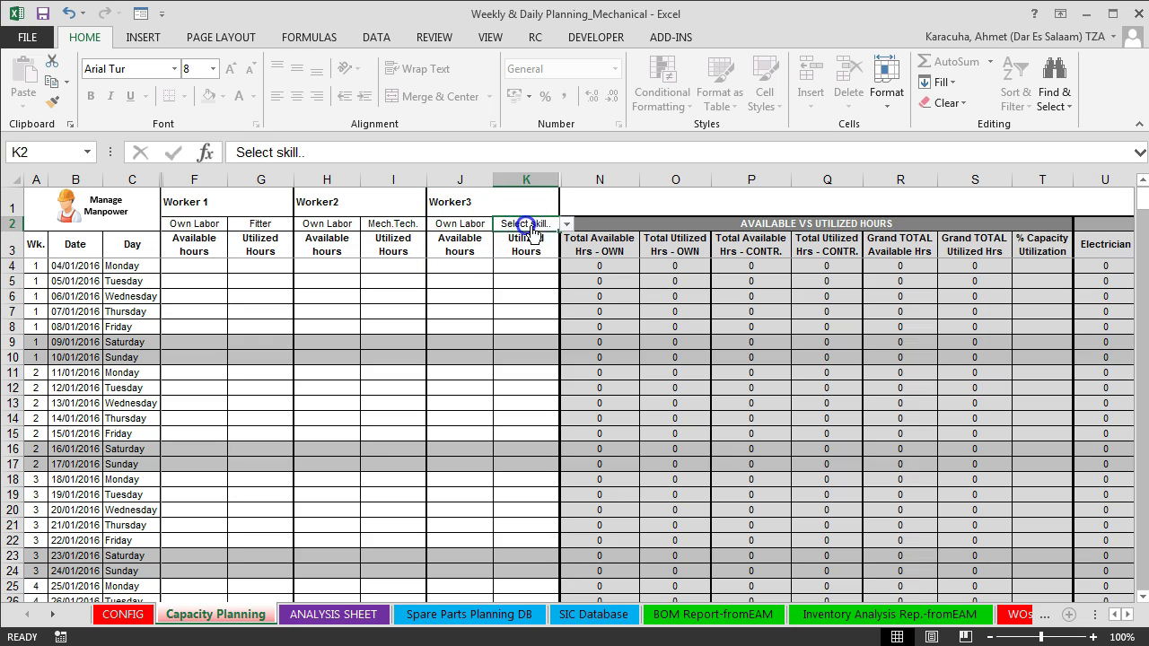
click(564, 226)
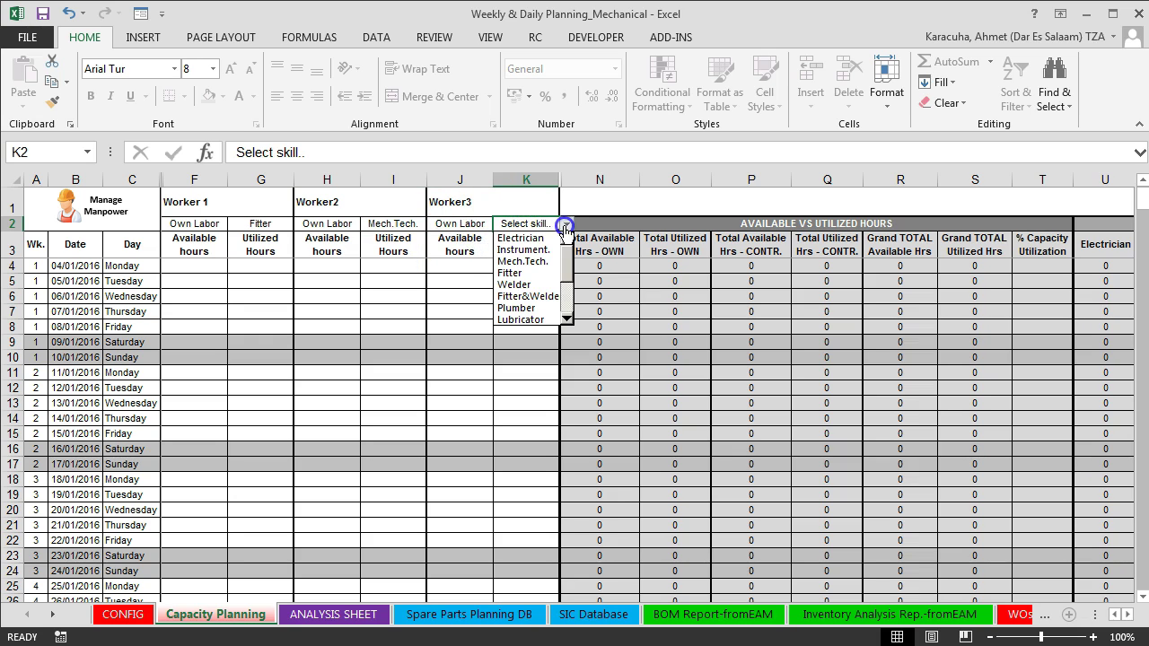
click(517, 284)
- Add Worker4 after the last worker through Manage Manpower, as Own Labor with the skill Welder
click(327, 266)
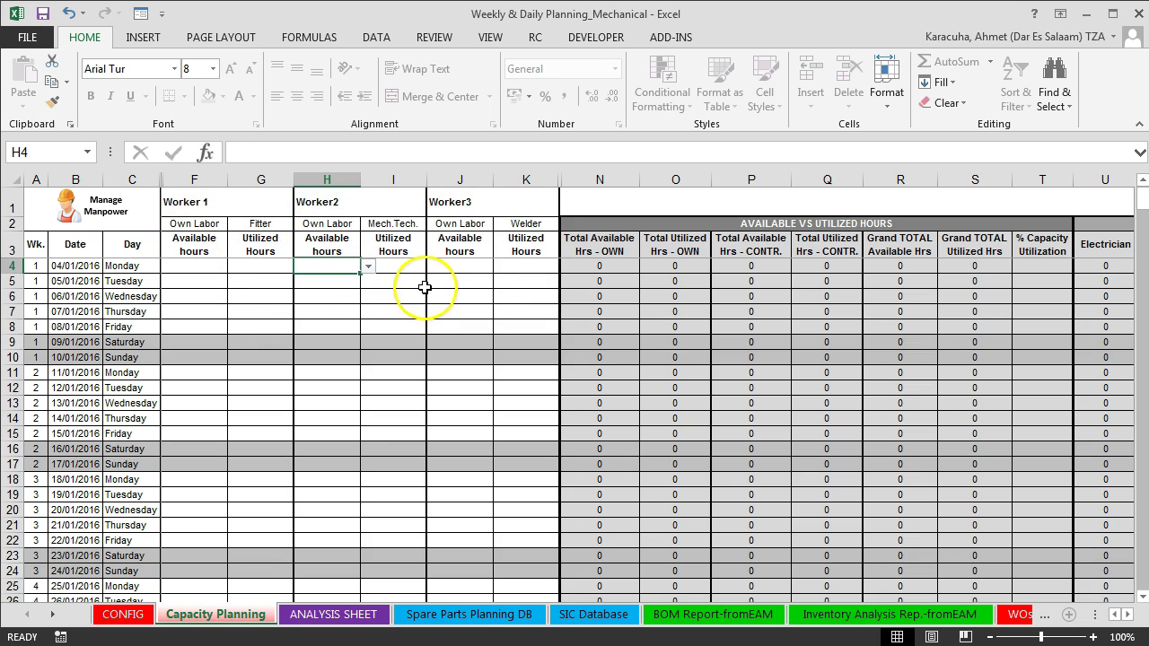
click(126, 213)
click(422, 264)
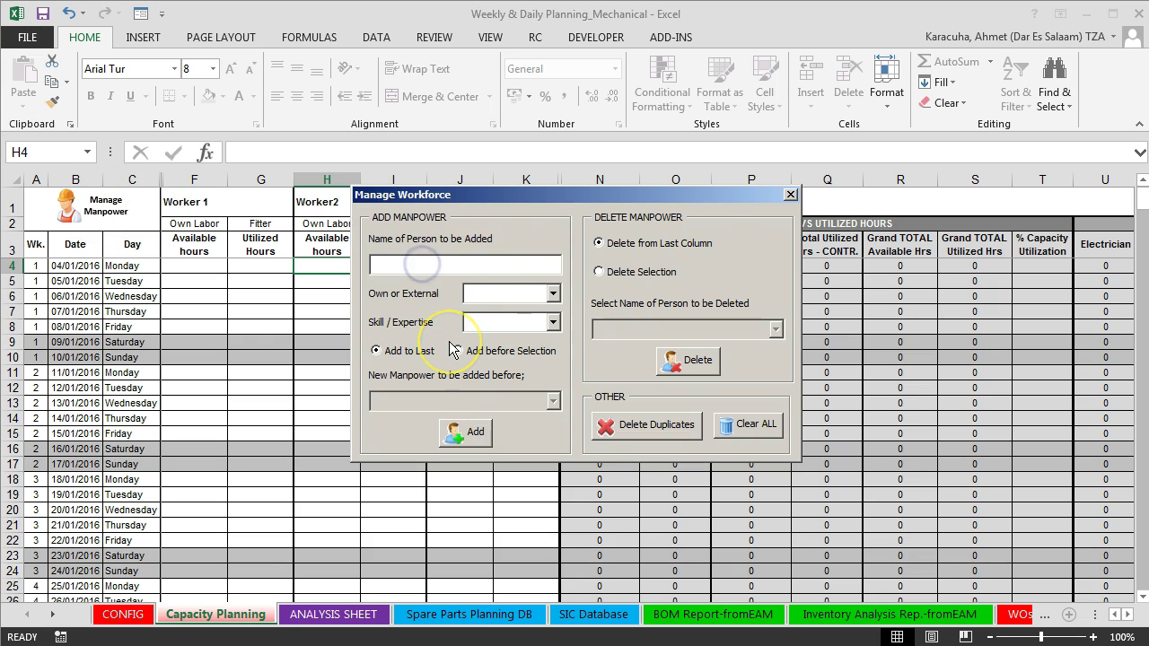
text(Worker4)
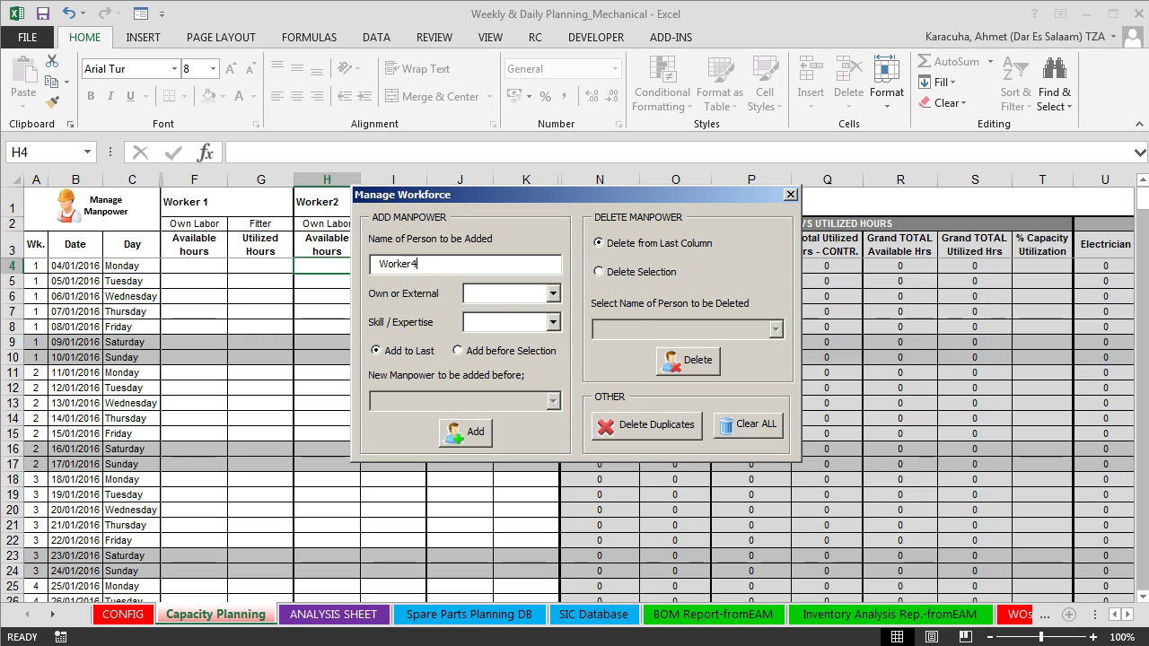
click(552, 294)
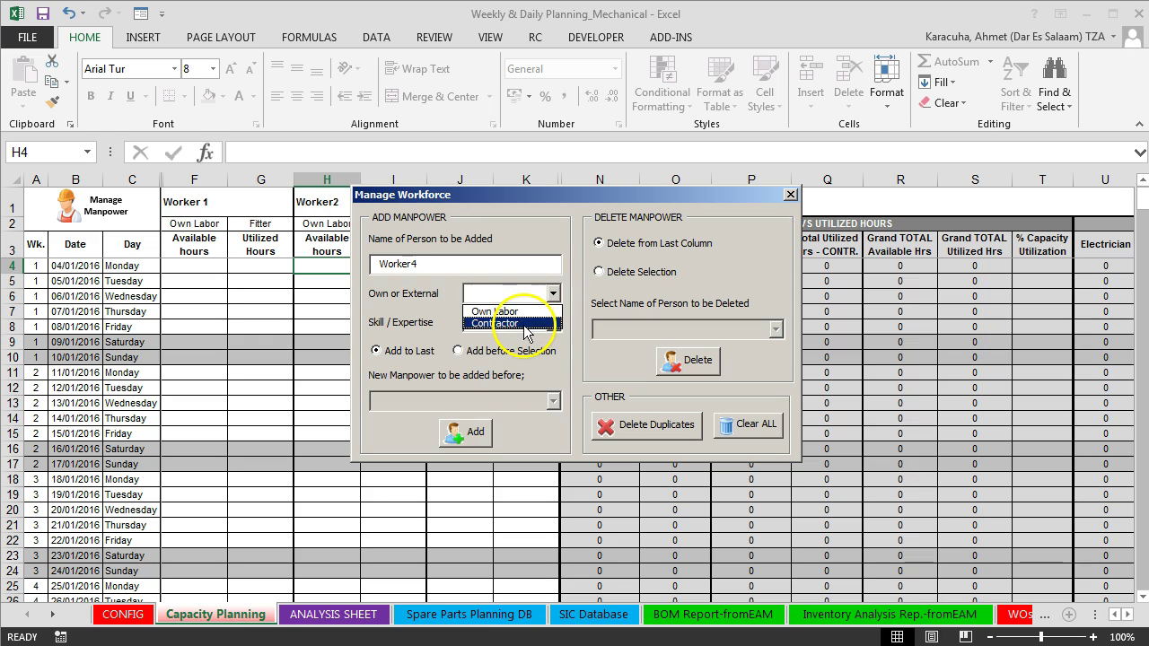
click(519, 312)
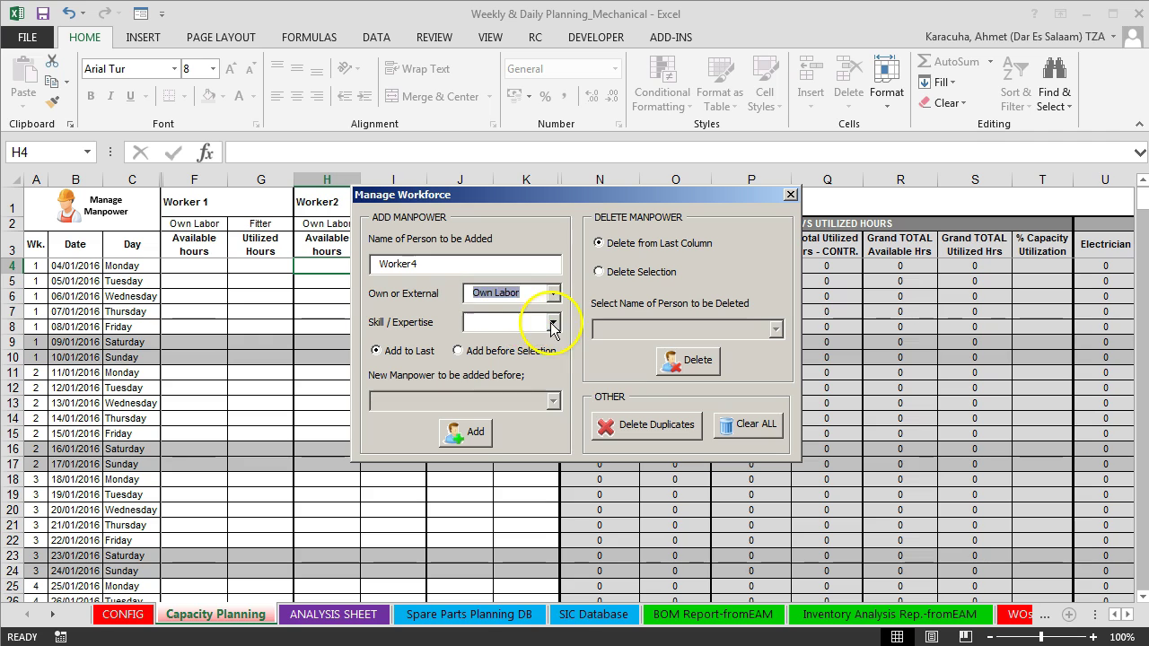
click(552, 323)
drag(555, 360, 554, 386)
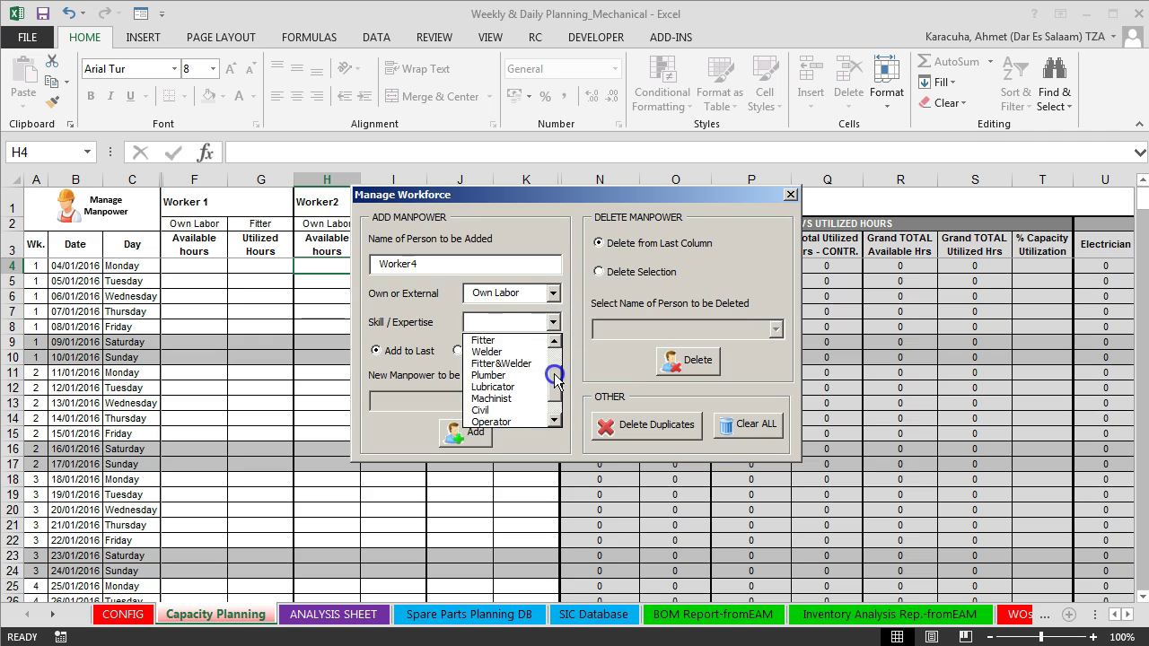
click(489, 363)
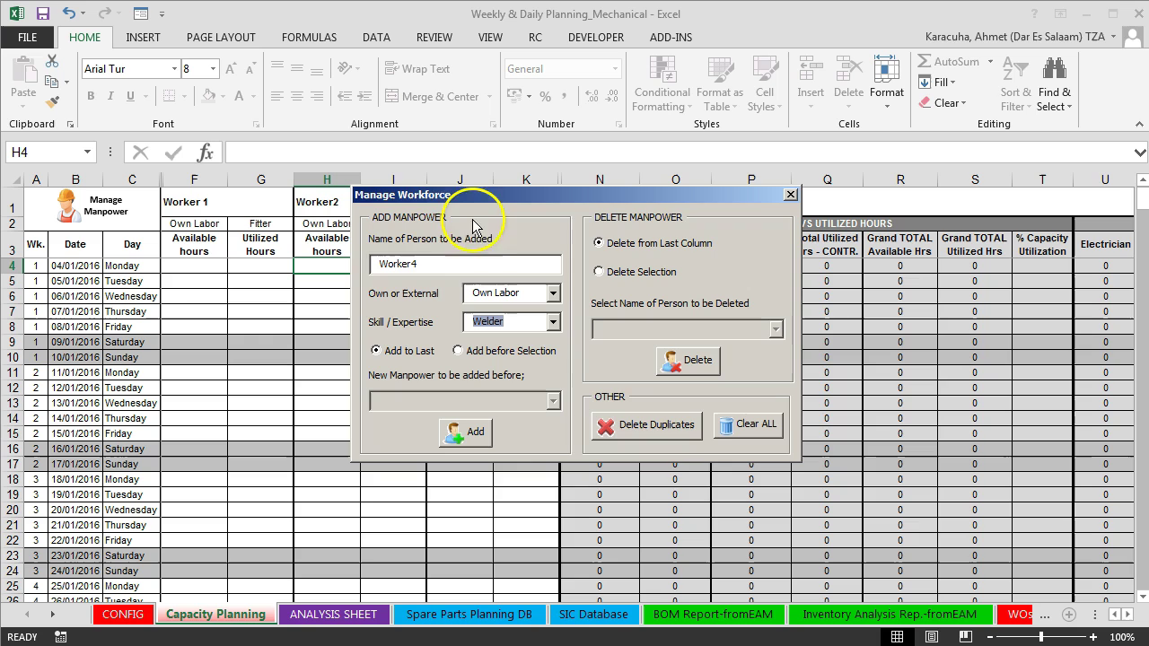
drag(468, 195, 507, 261)
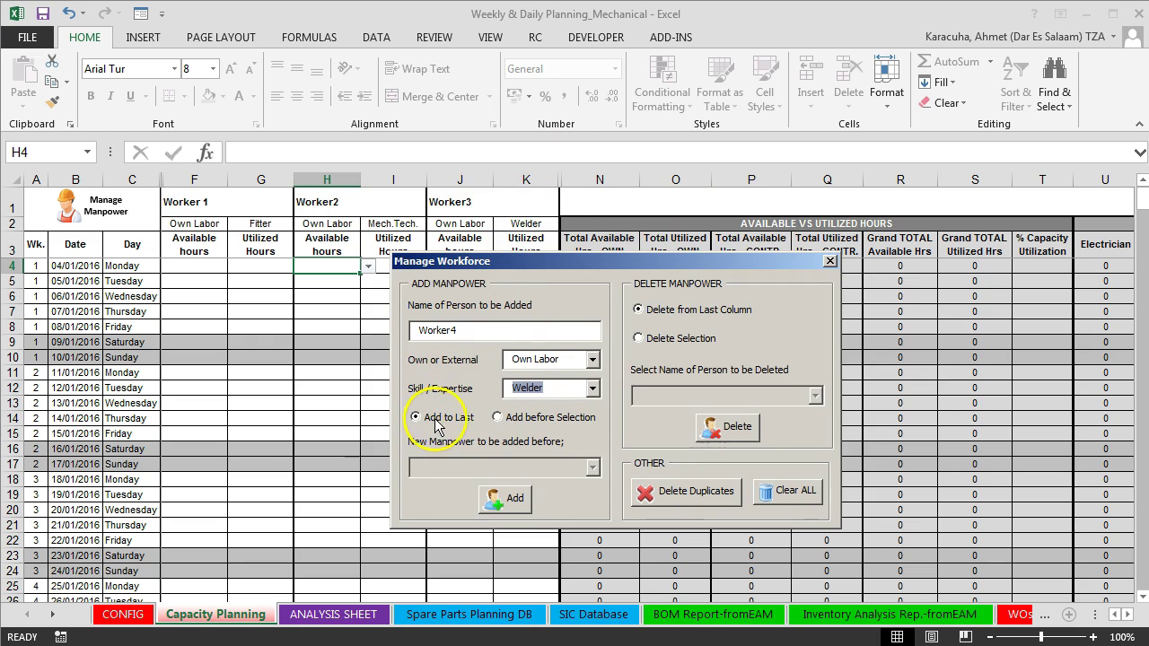
click(511, 503)
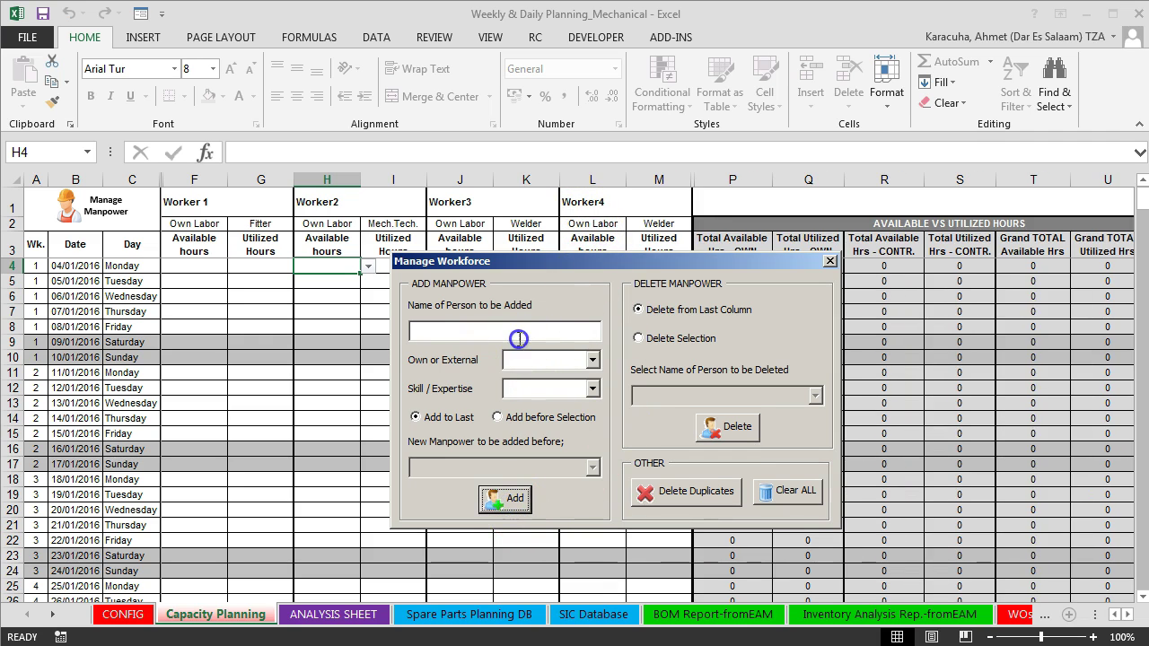
- Add WorkerXXX before Worker3 in the workforce, as Contractor with the skill Mech.Tech
text(WorkerXXX)
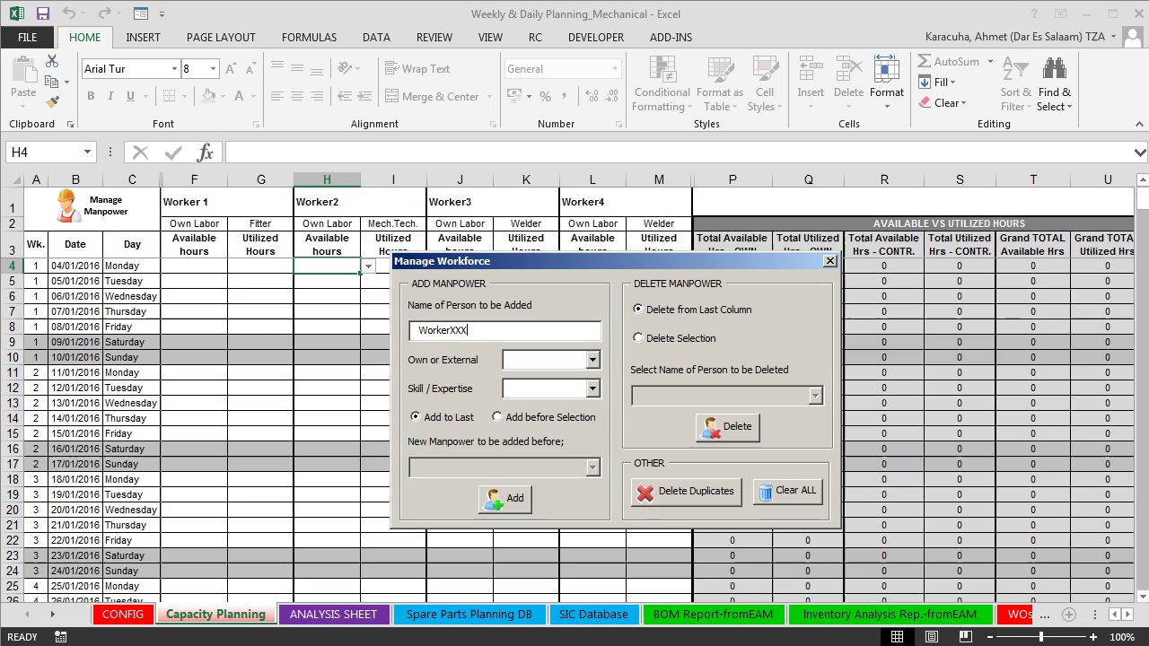
click(591, 360)
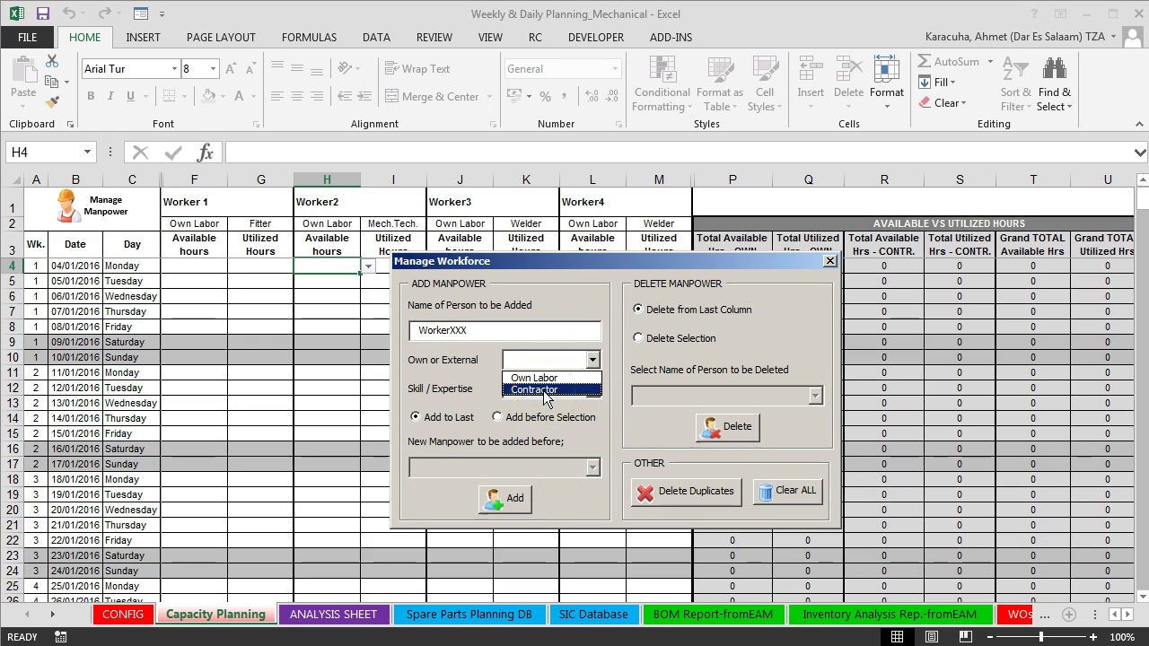
click(539, 389)
click(591, 389)
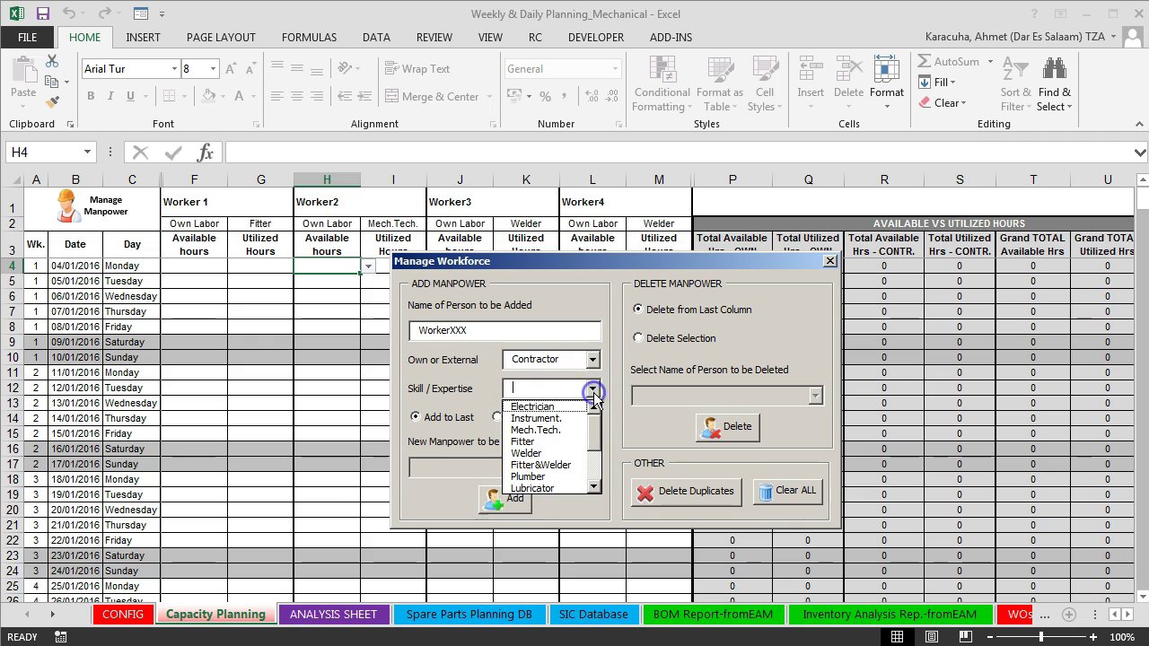
click(548, 430)
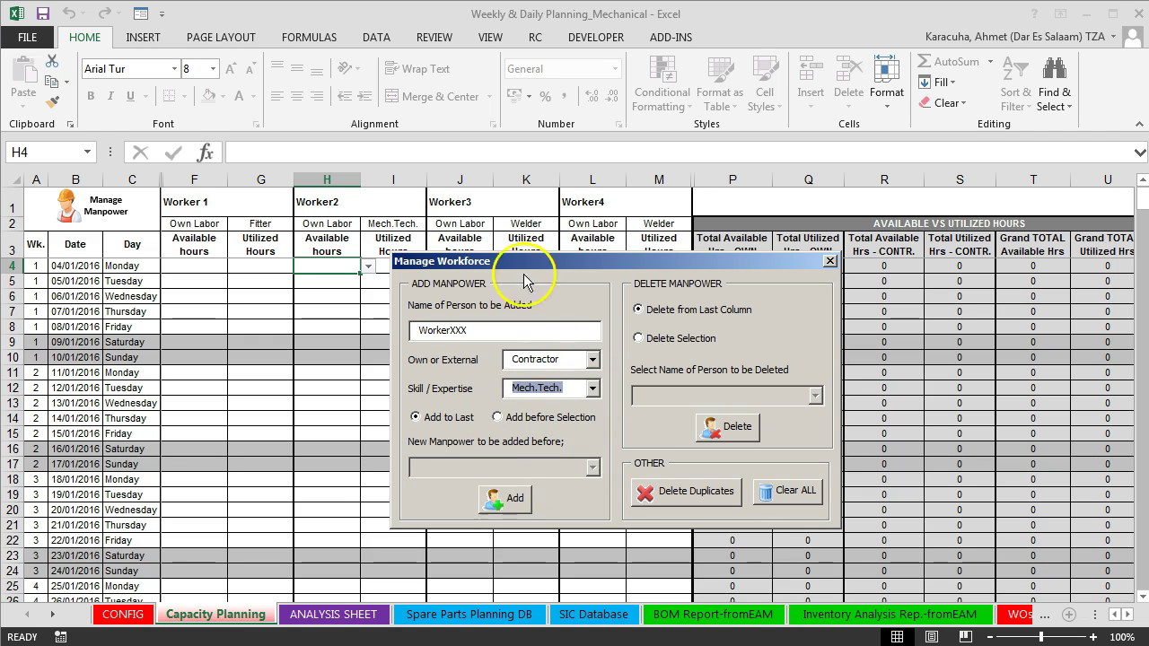
click(498, 418)
click(591, 468)
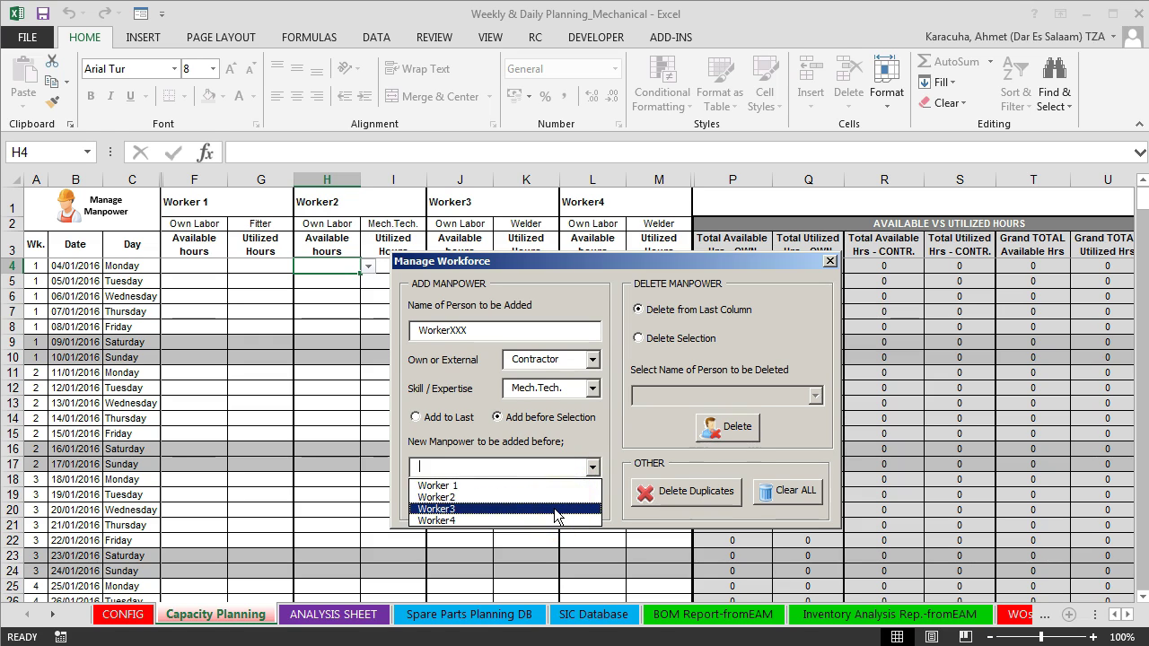
click(530, 509)
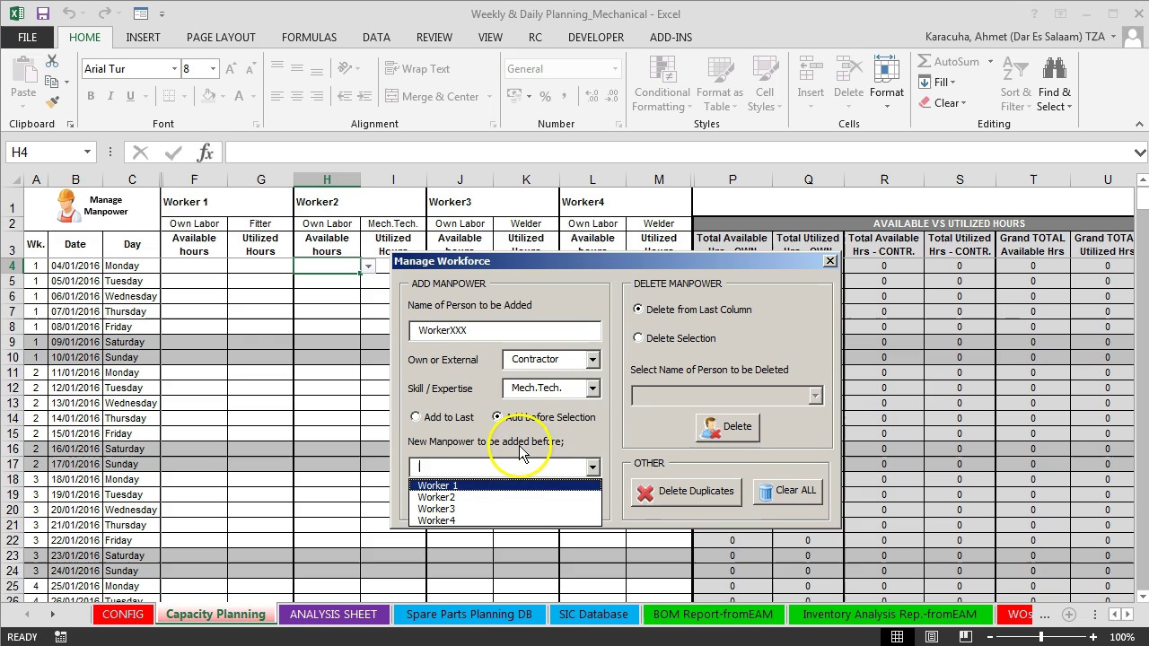
click(466, 509)
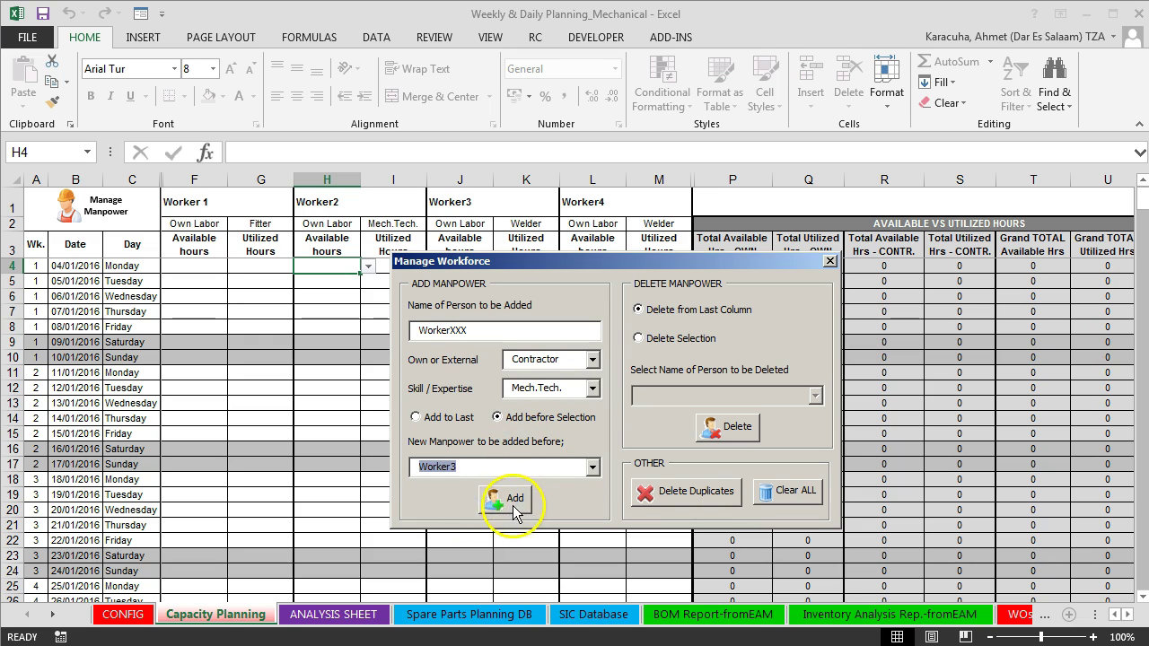
click(510, 500)
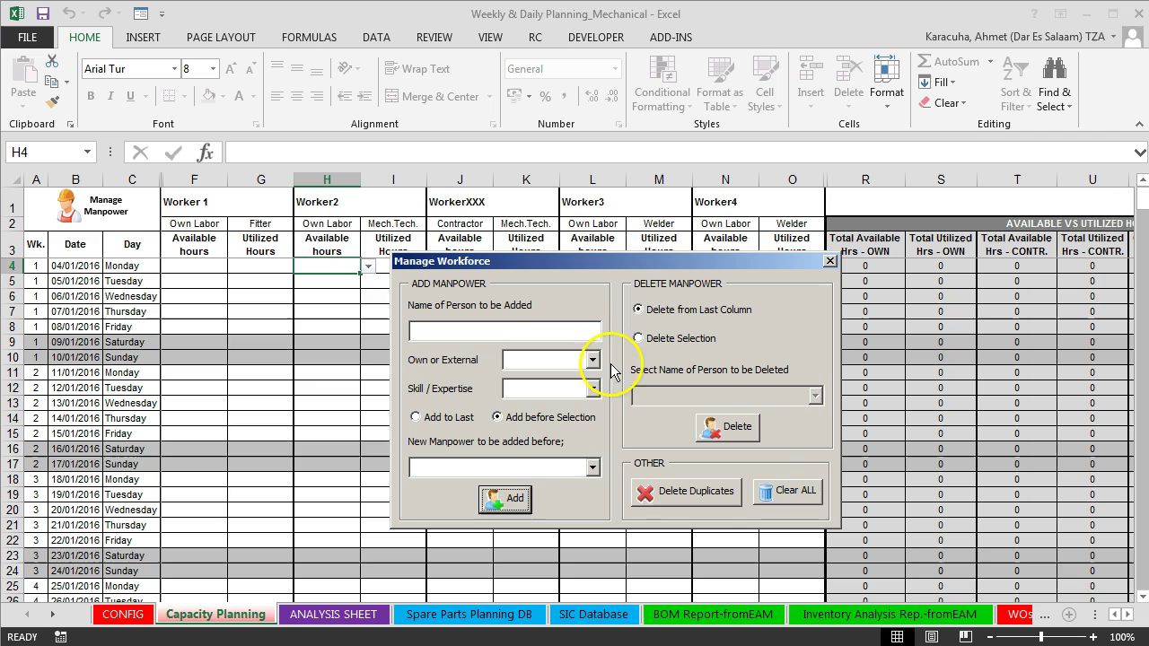
- Delete the worker in the last column from the workforce using Delete from Last Column
drag(602, 267, 485, 269)
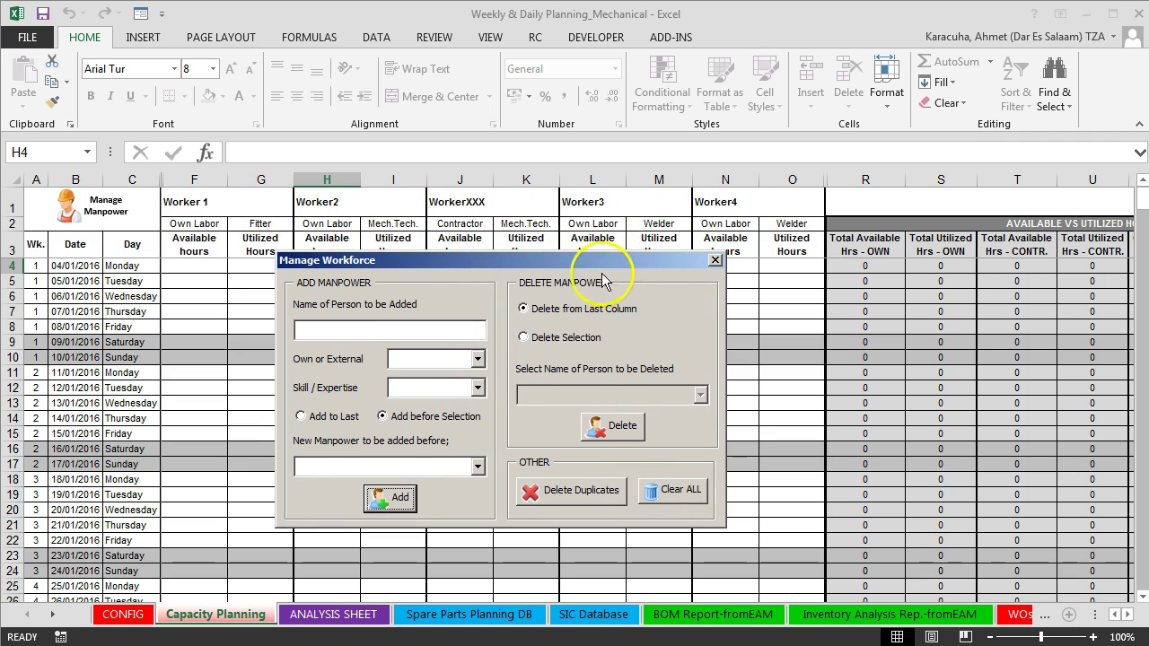
click(538, 336)
click(533, 311)
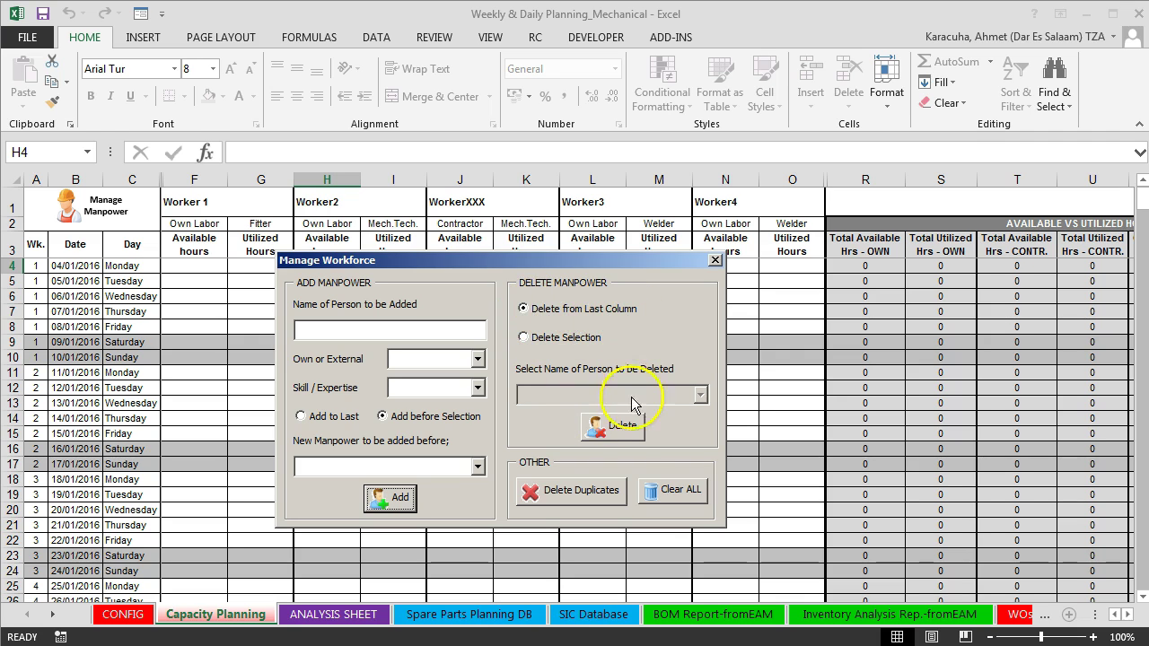
click(618, 429)
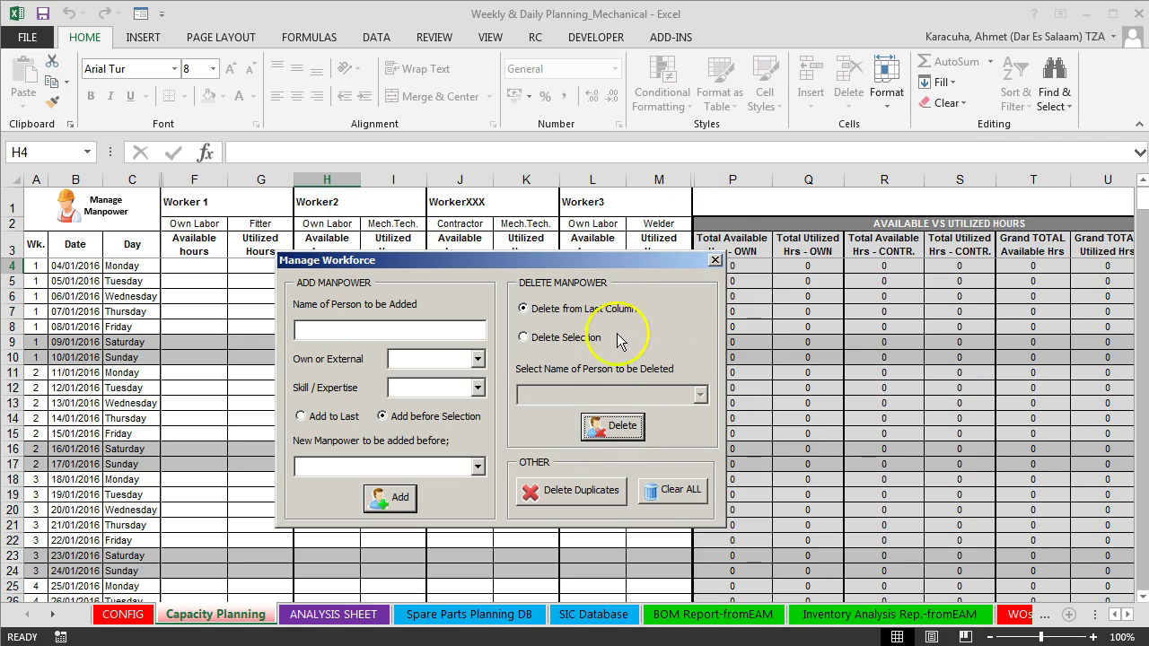
- Delete WorkerXXX from the workforce using Delete Selection
click(524, 338)
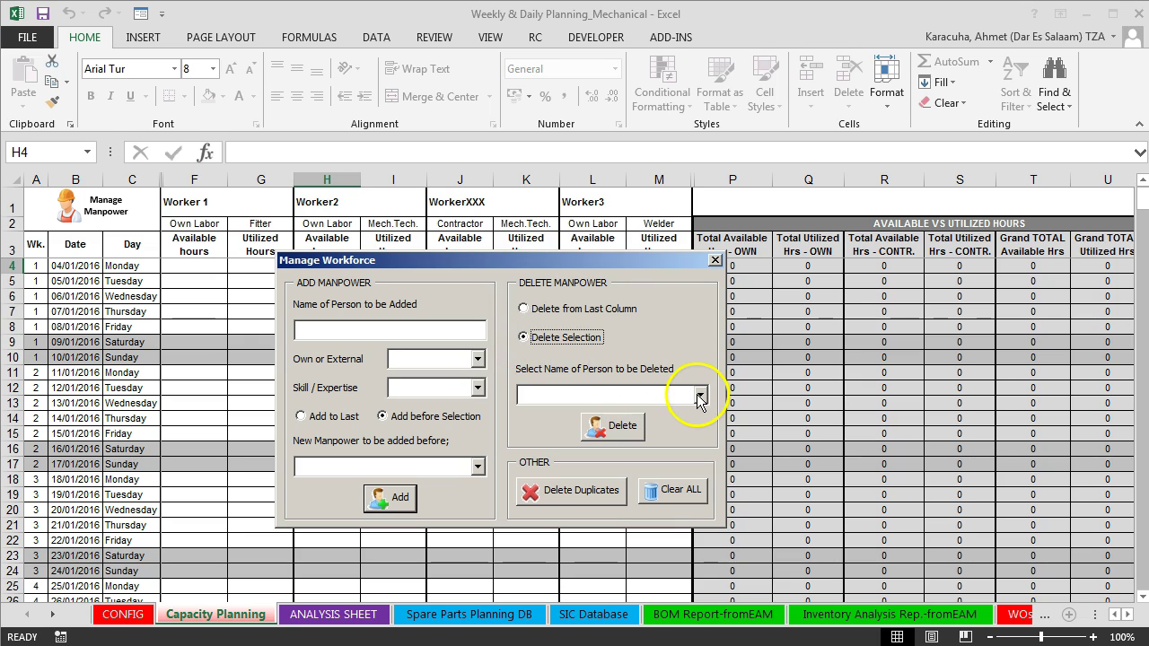
click(698, 396)
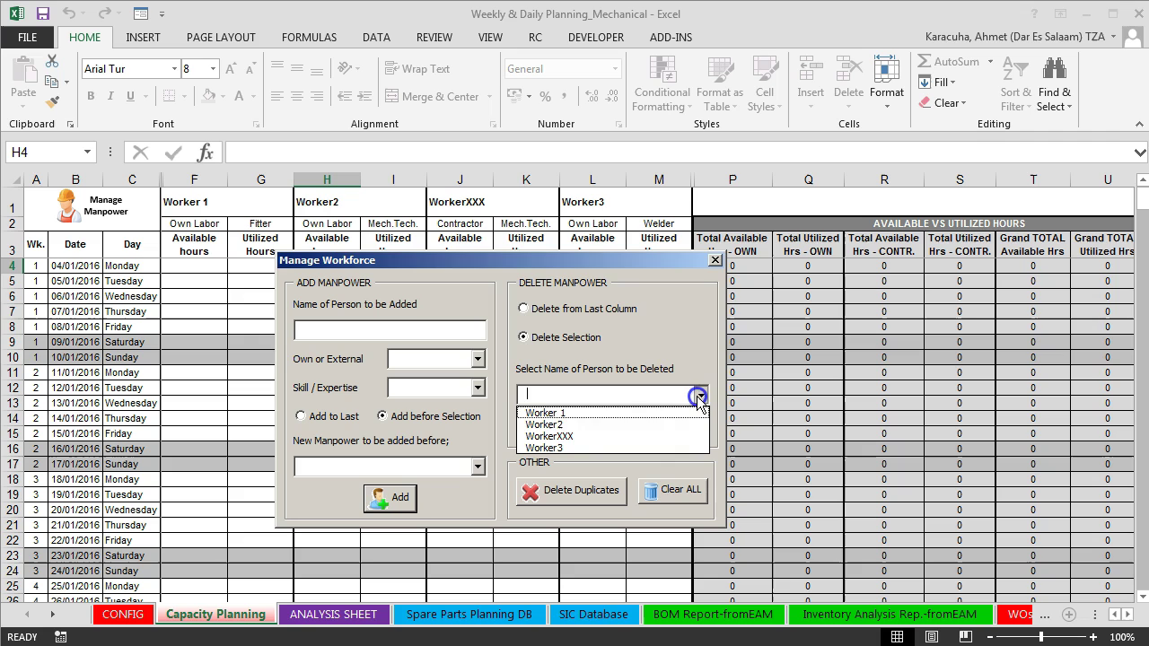
click(596, 437)
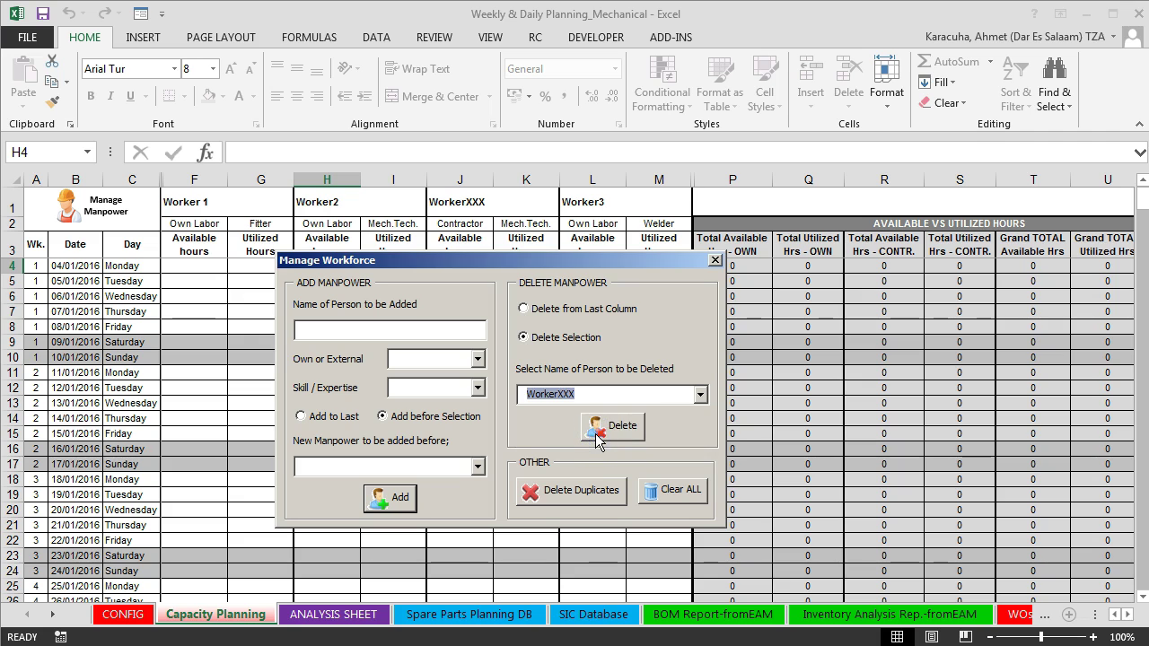
click(610, 434)
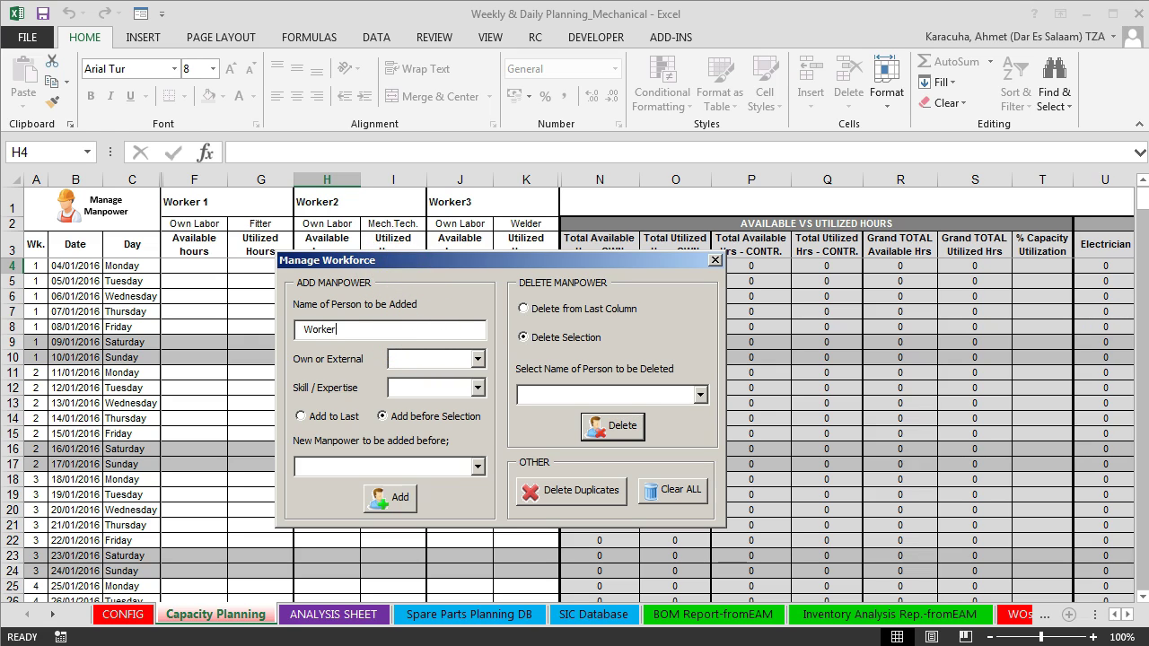
- Add Worker4 after the last worker as Own Labor with the skill Mech.Tech
text(Worker4)
click(403, 359)
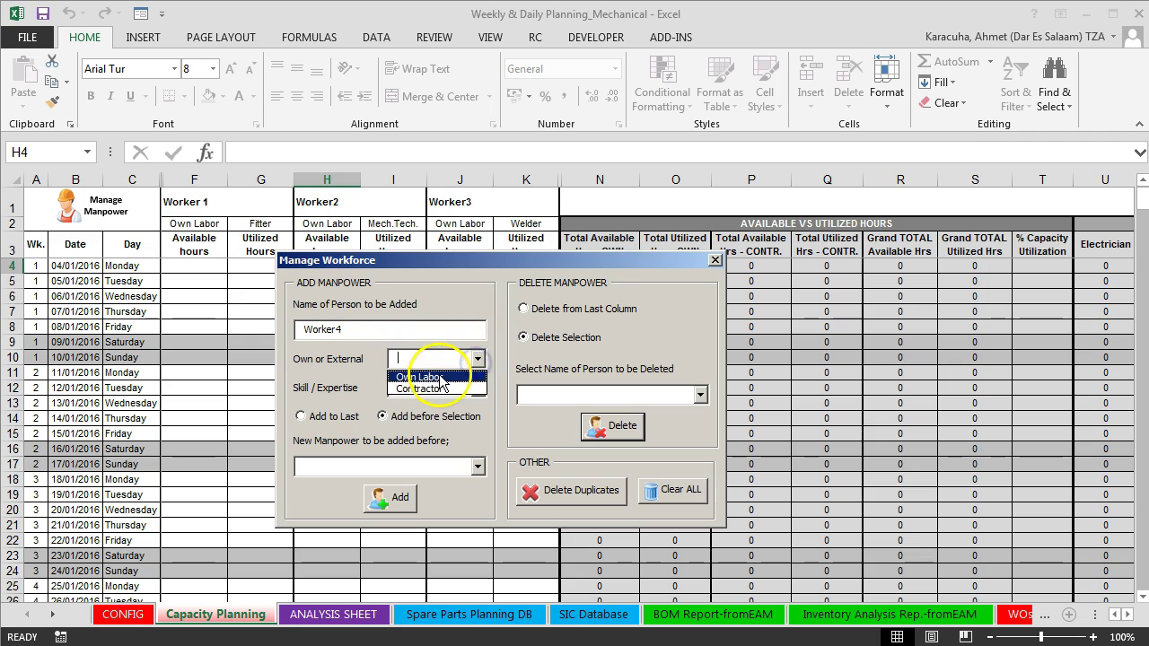
click(438, 373)
click(477, 387)
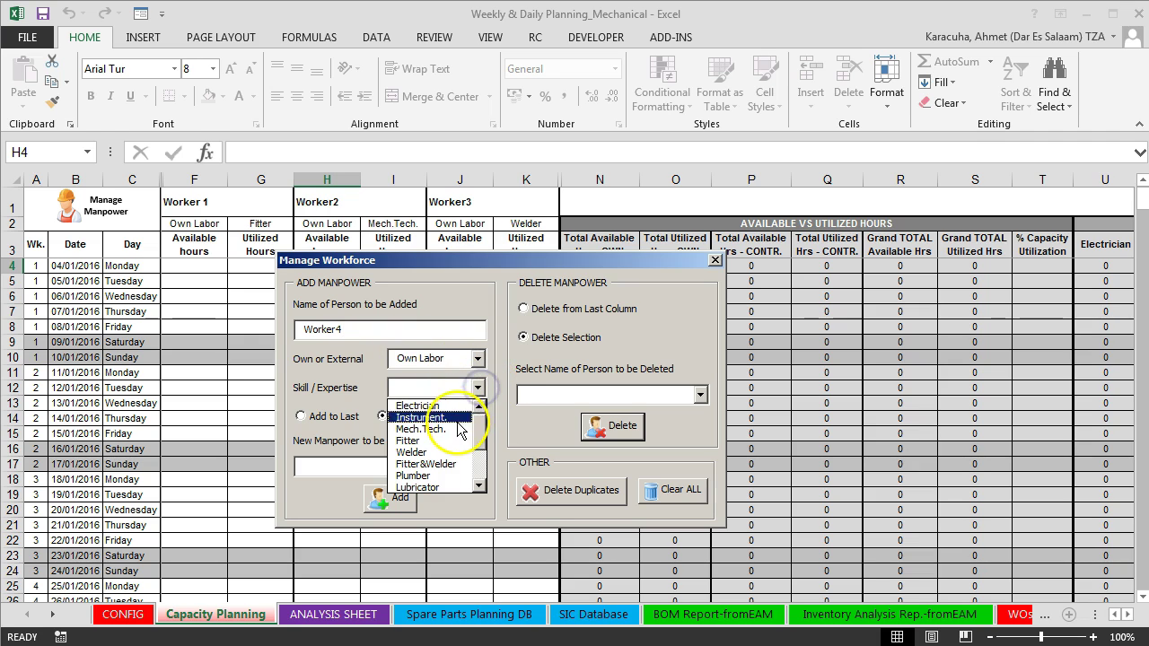
click(454, 417)
click(302, 416)
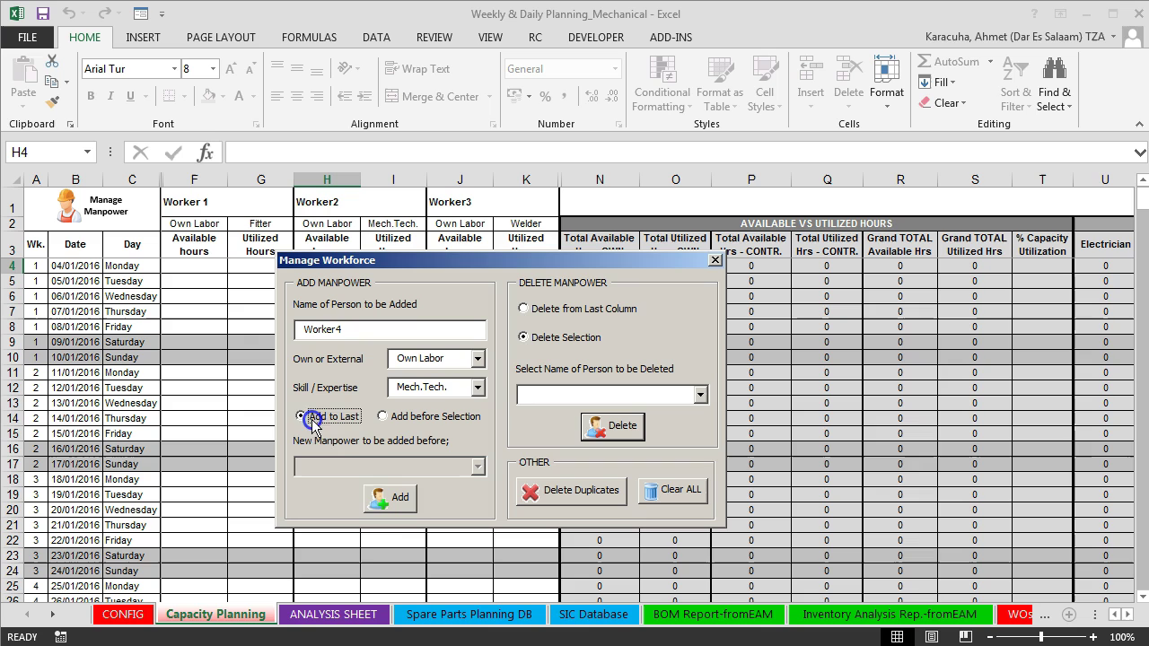
click(389, 498)
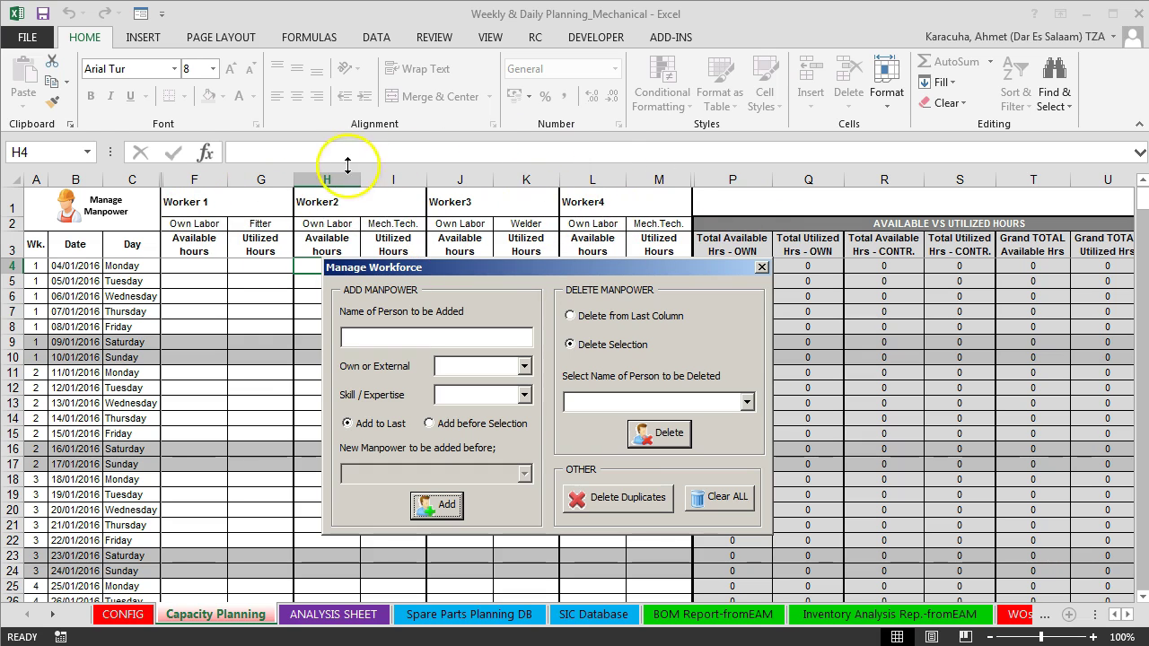
- Clear the whole capacity planning through Clear ALL in Manage Workforce and confirm the deletion
click(721, 505)
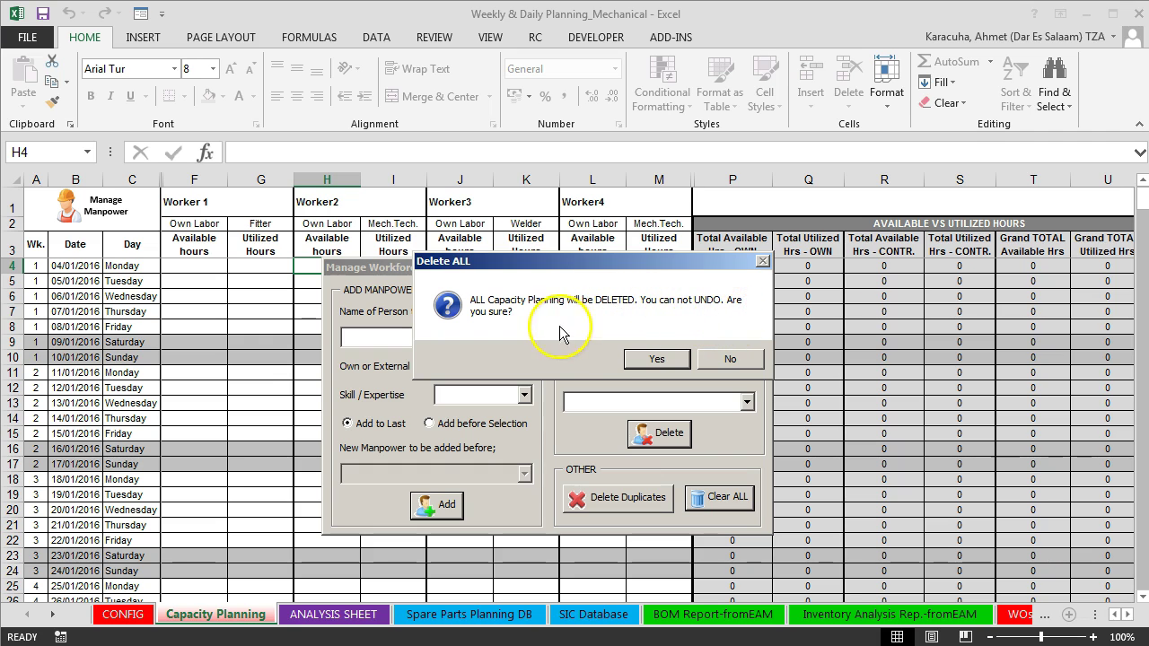
click(657, 359)
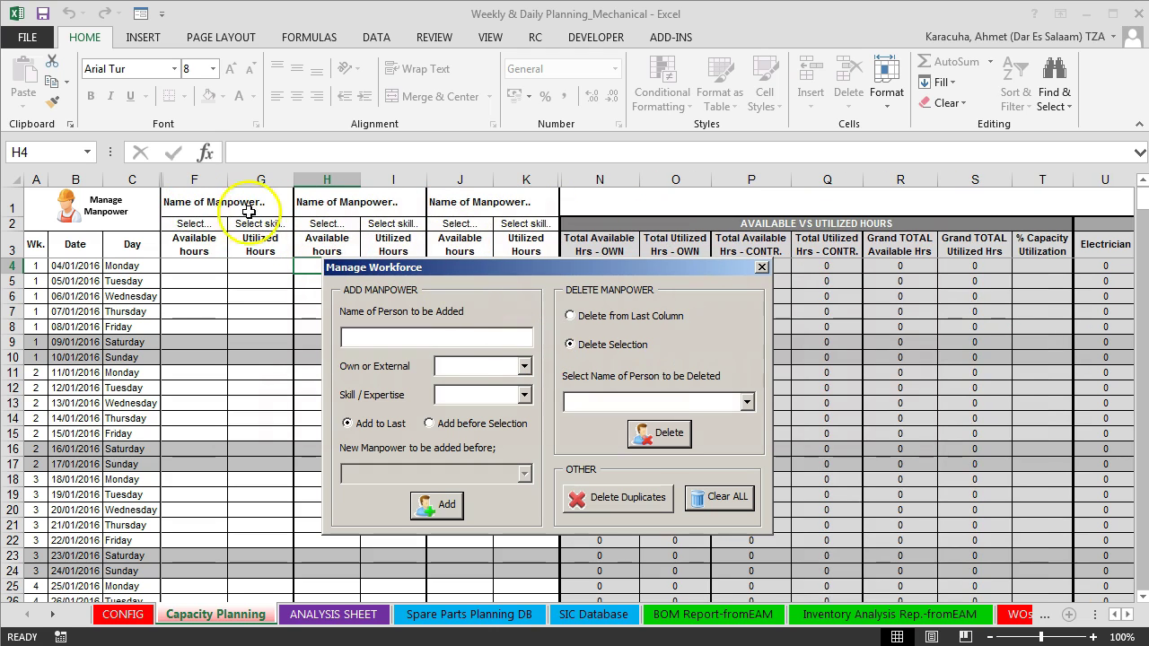
click(303, 203)
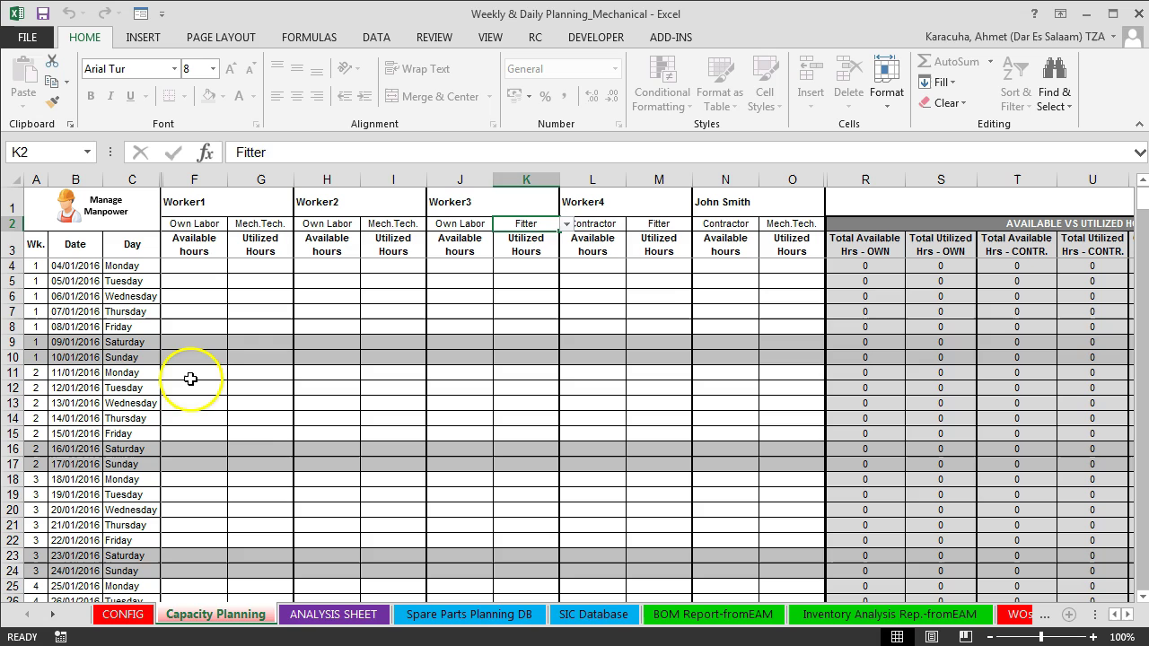
- Examine Worker1's Available and Utilized Hours columns for the week 2 weekdays and open the availability options for 11/01/2016
click(199, 372)
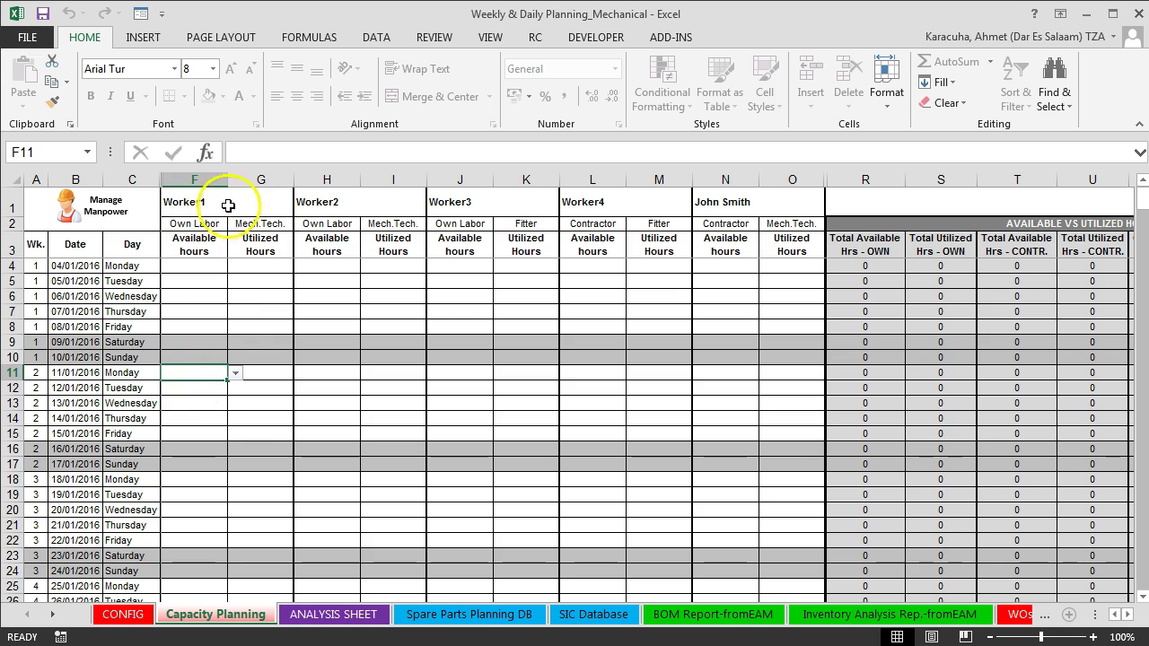
click(201, 248)
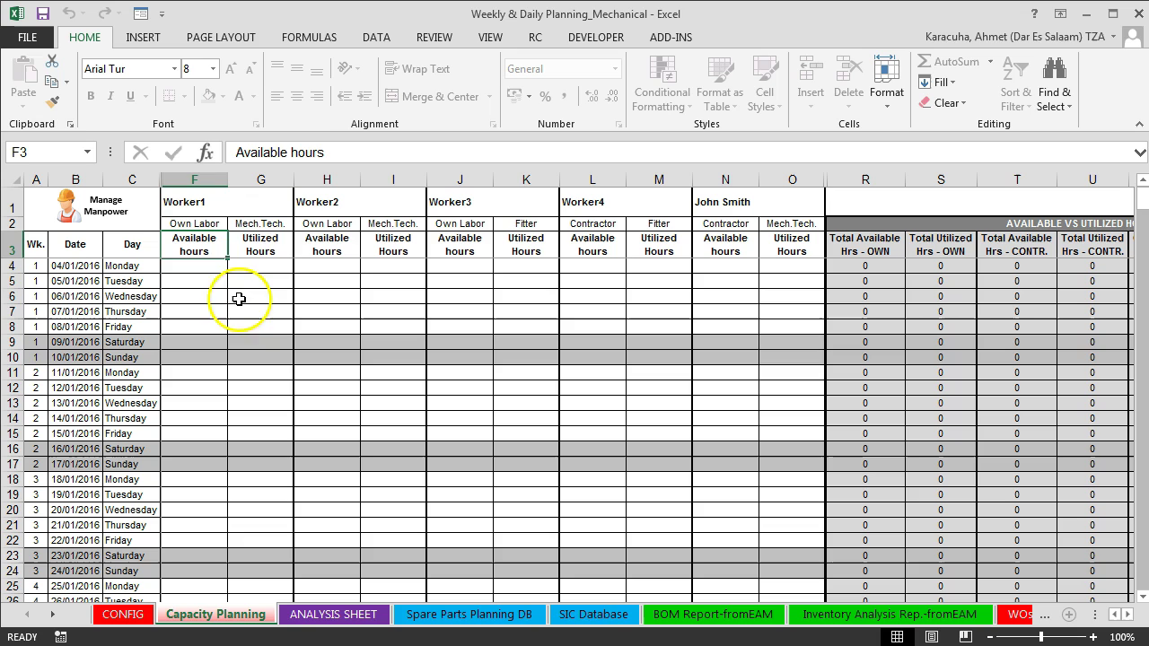
click(259, 247)
click(193, 374)
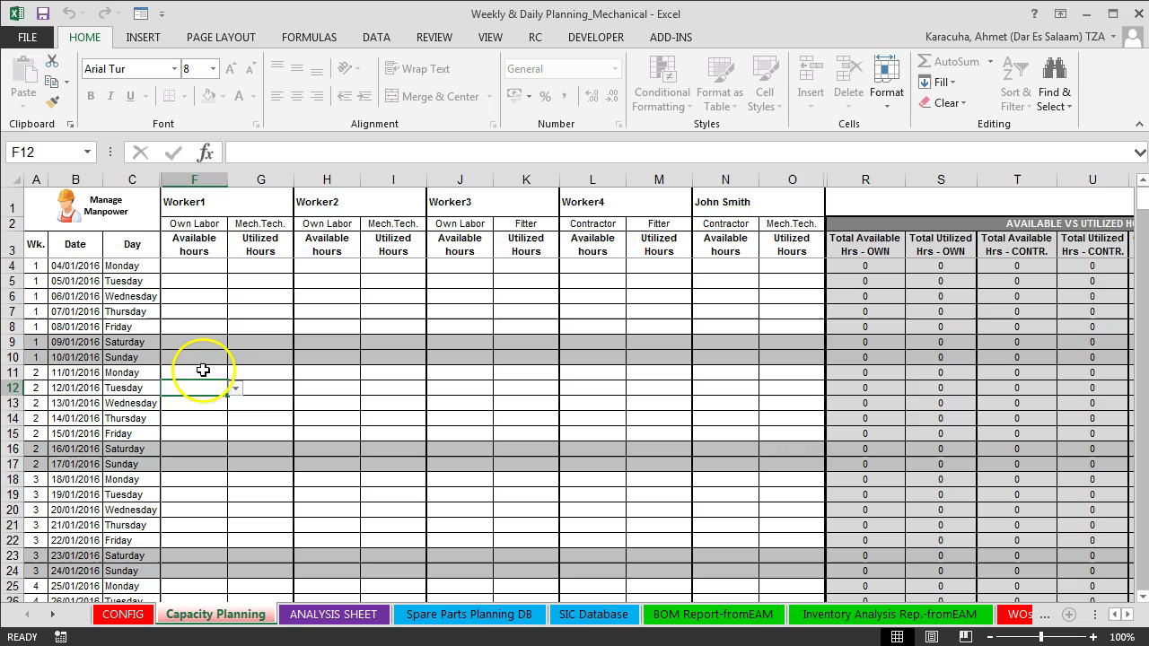
click(195, 370)
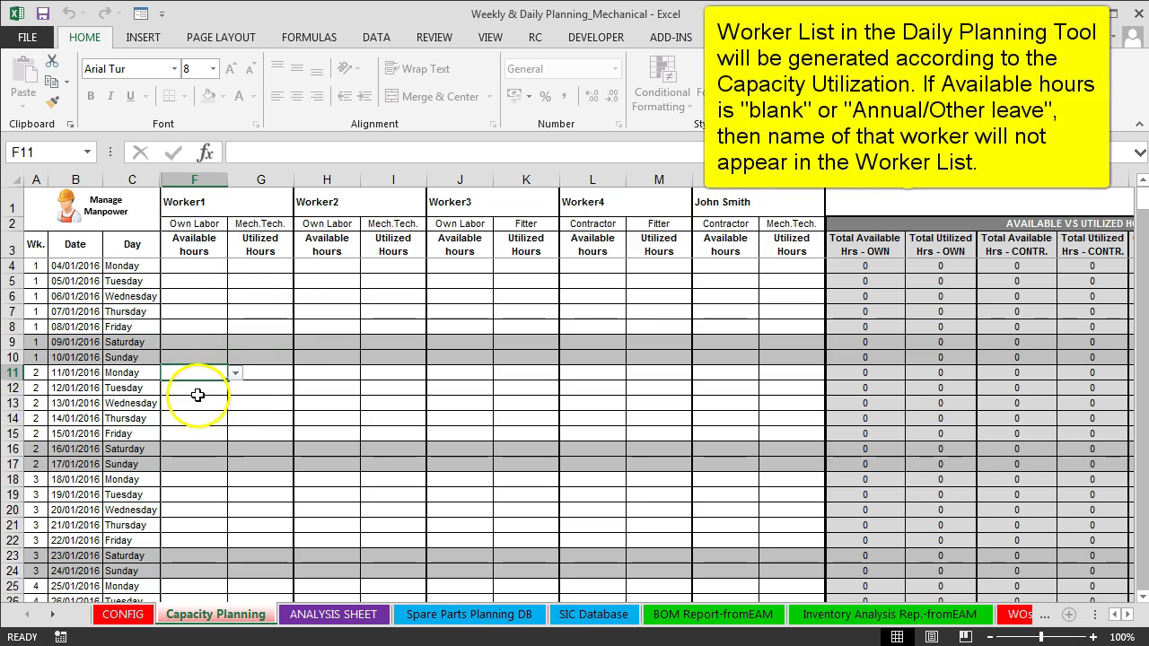
click(195, 392)
click(194, 404)
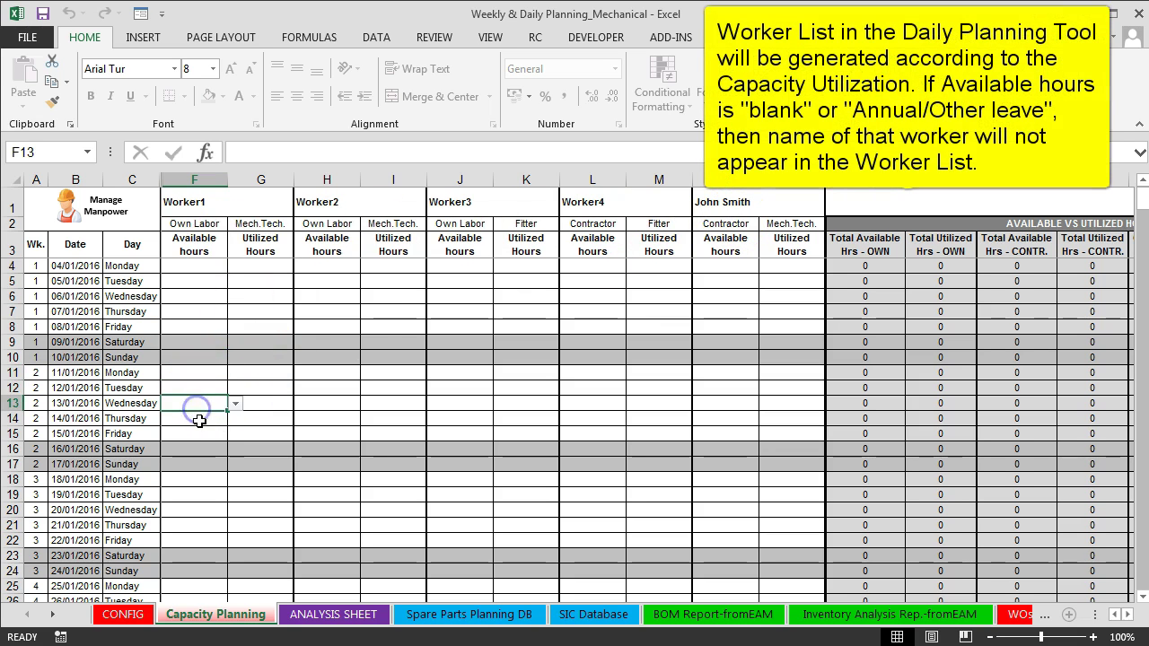
click(199, 420)
click(201, 434)
click(200, 375)
click(236, 374)
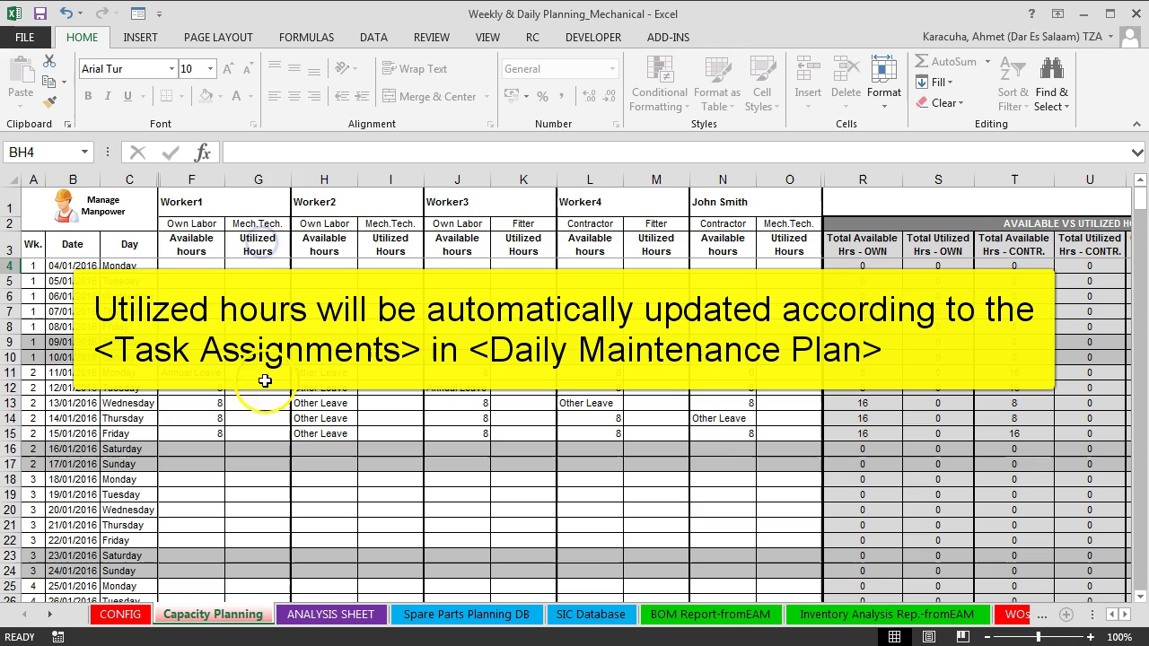
- Review the Utilized Hours cells of all workers for Monday to Friday of week 2
click(261, 372)
click(258, 391)
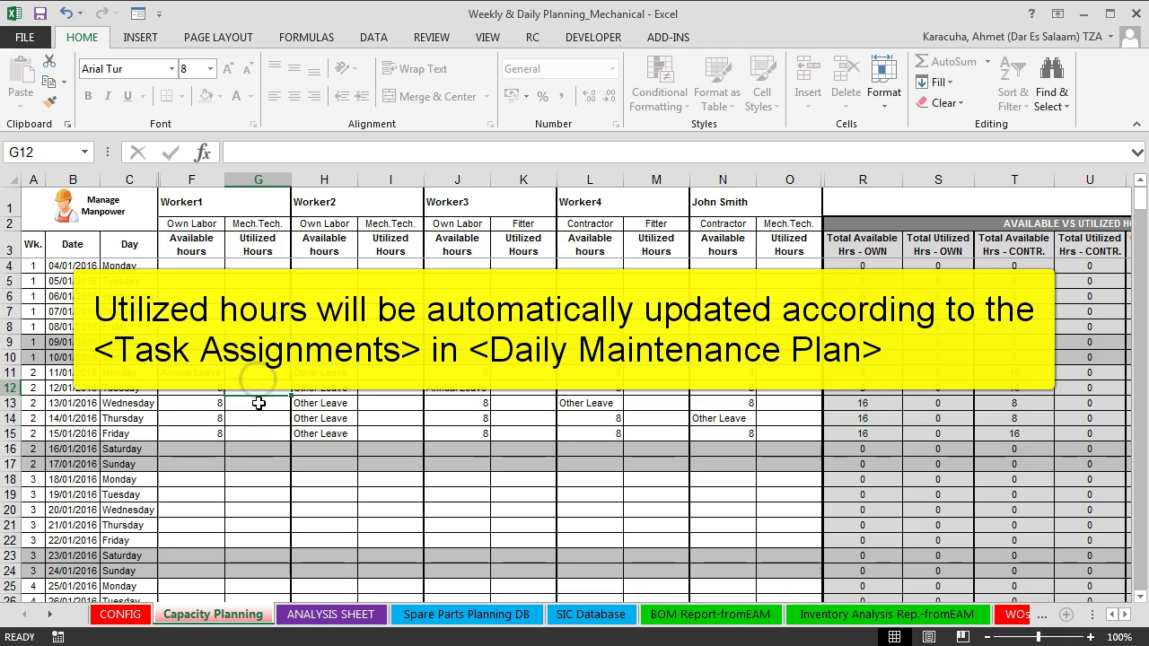
click(257, 418)
click(263, 436)
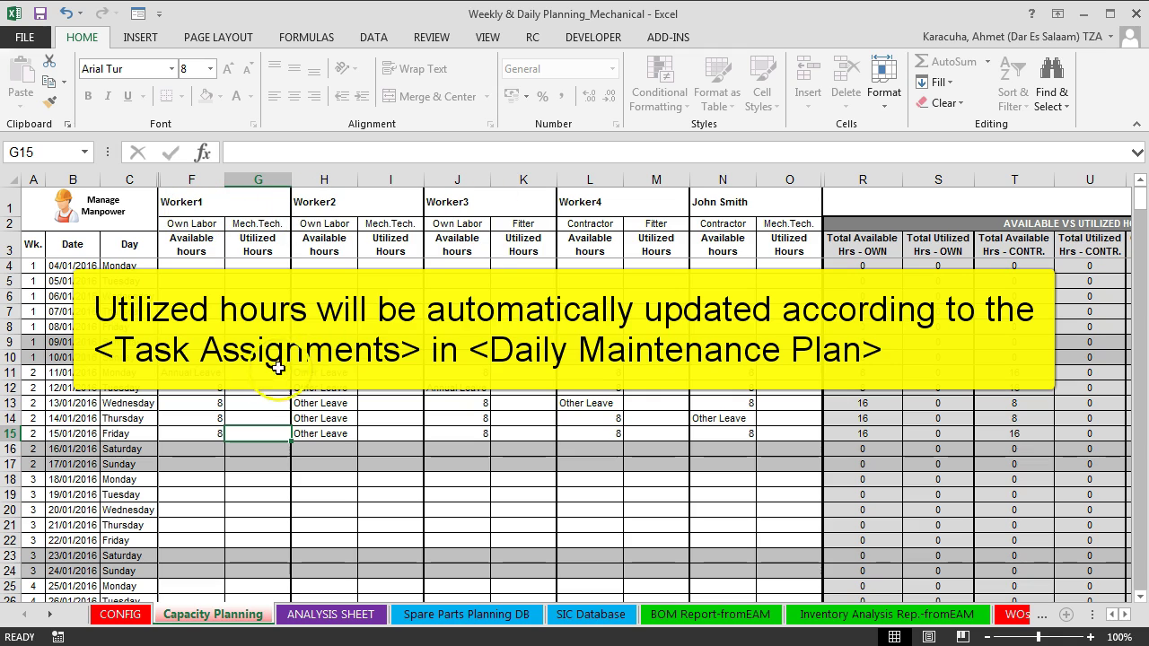
drag(260, 372, 267, 436)
drag(383, 377, 392, 431)
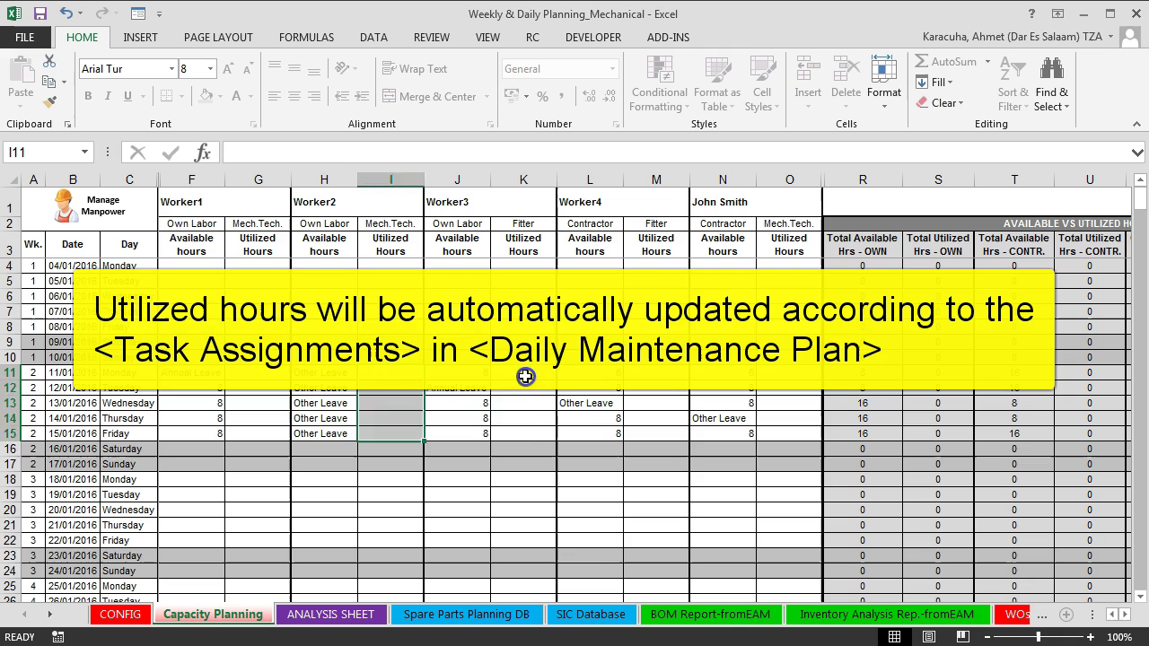
drag(520, 374, 526, 433)
click(638, 380)
click(648, 401)
click(652, 417)
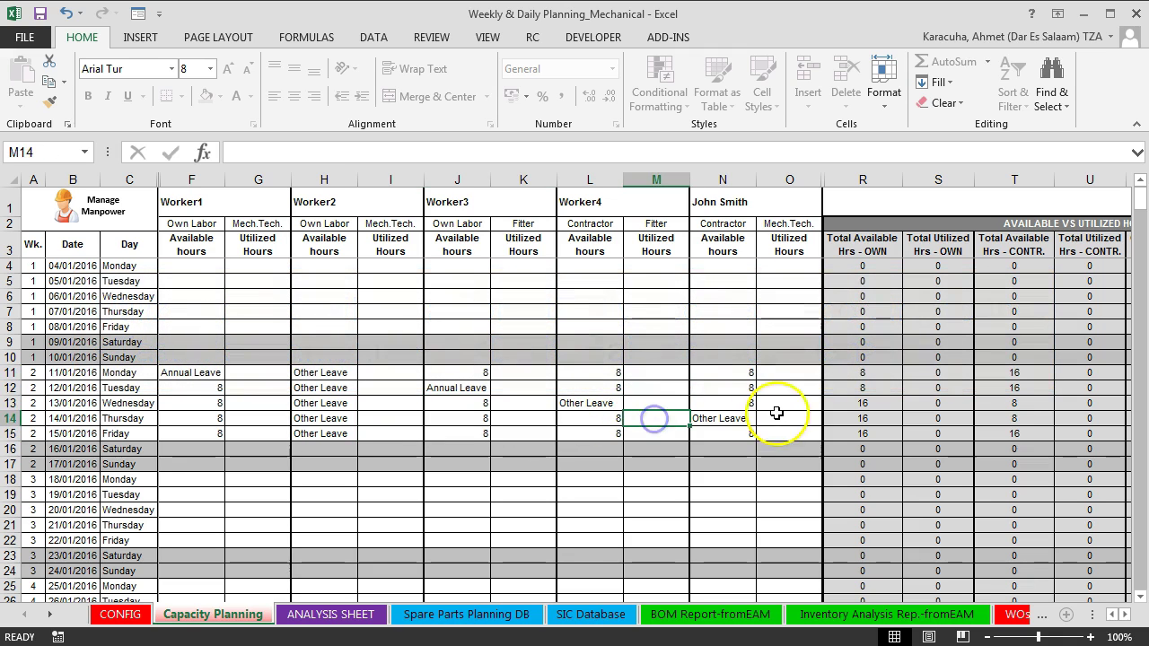
click(792, 402)
click(794, 388)
click(796, 415)
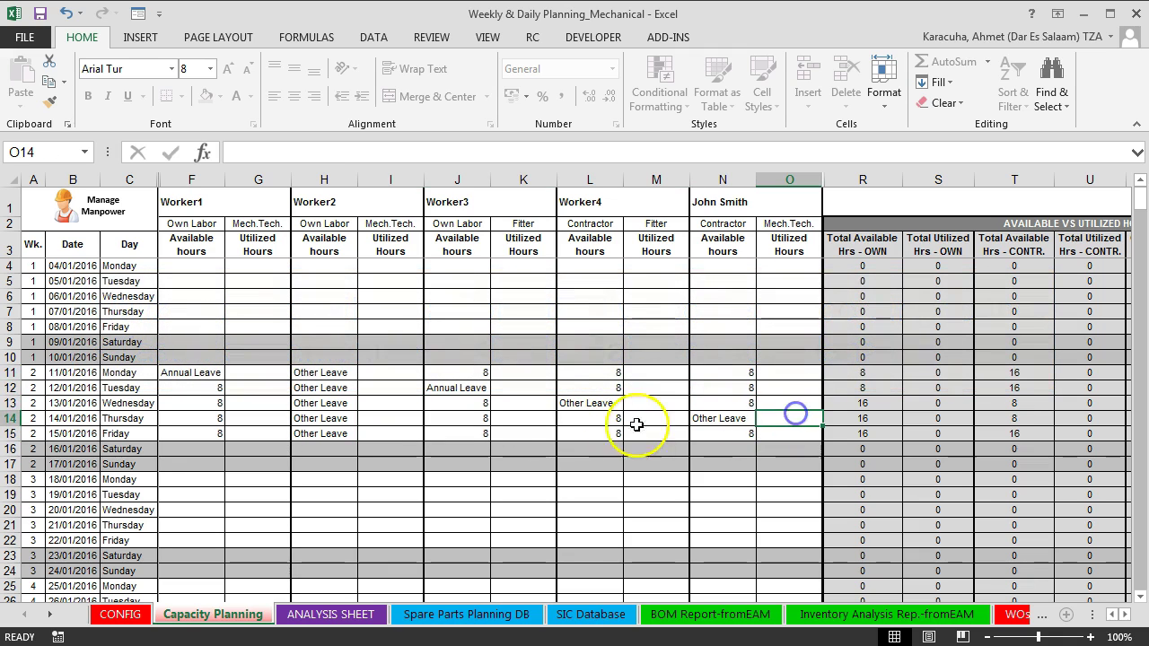
click(534, 404)
click(378, 415)
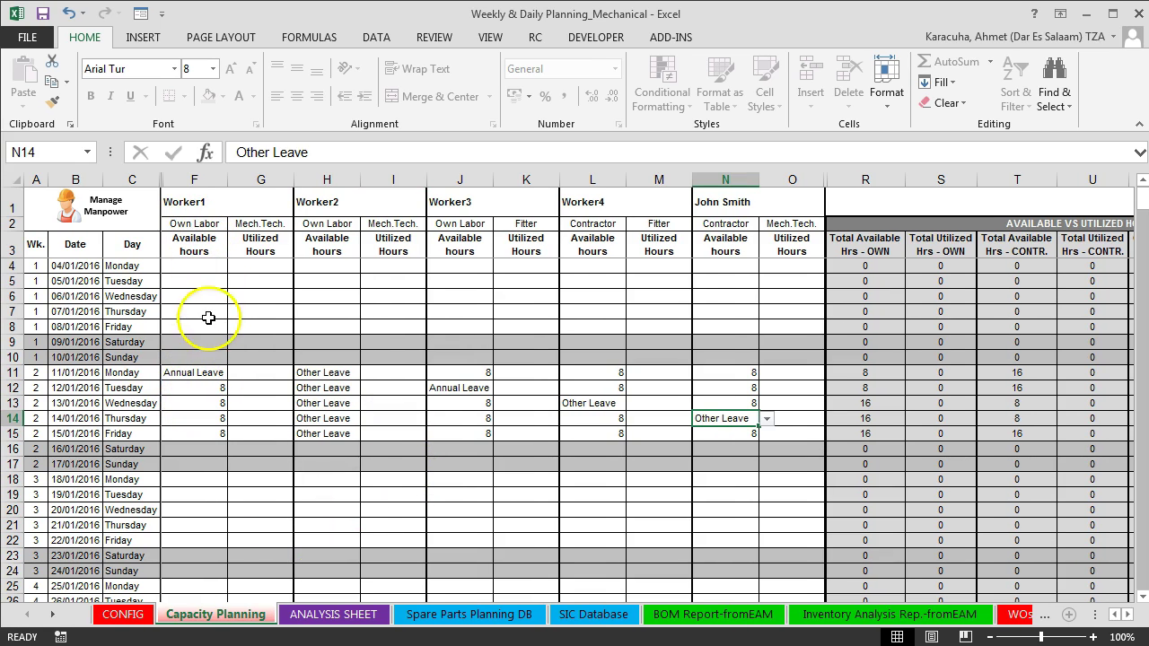
- View the labour type and skill options for Worker1 in row 2, keeping the existing choices
click(201, 225)
click(232, 224)
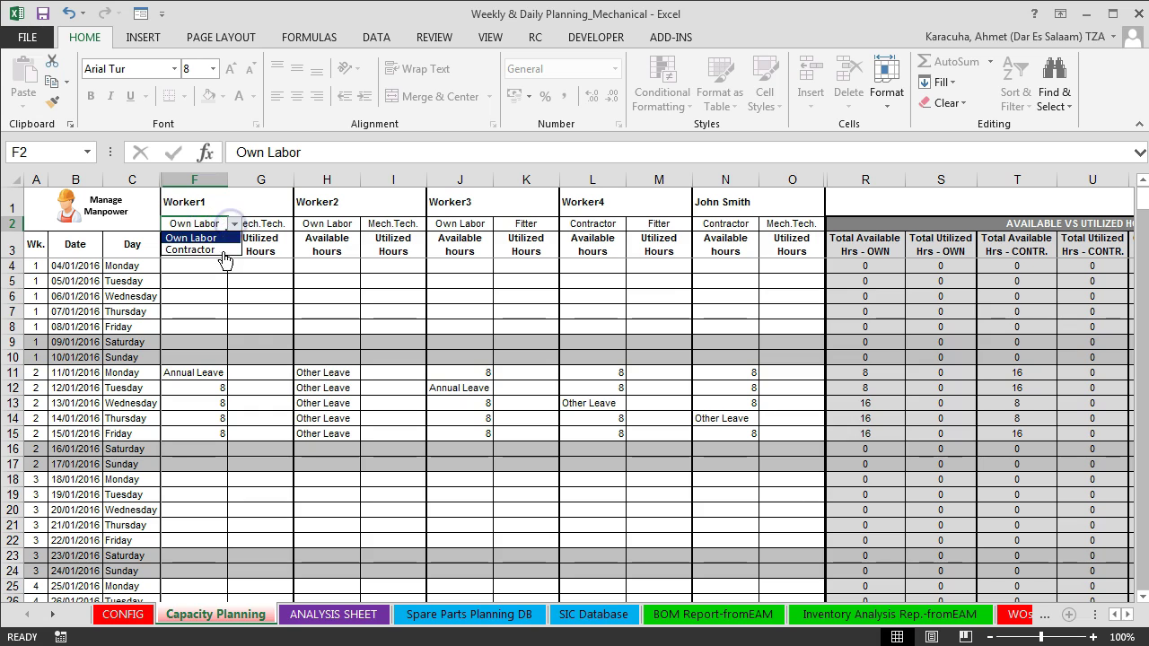
click(231, 222)
click(270, 223)
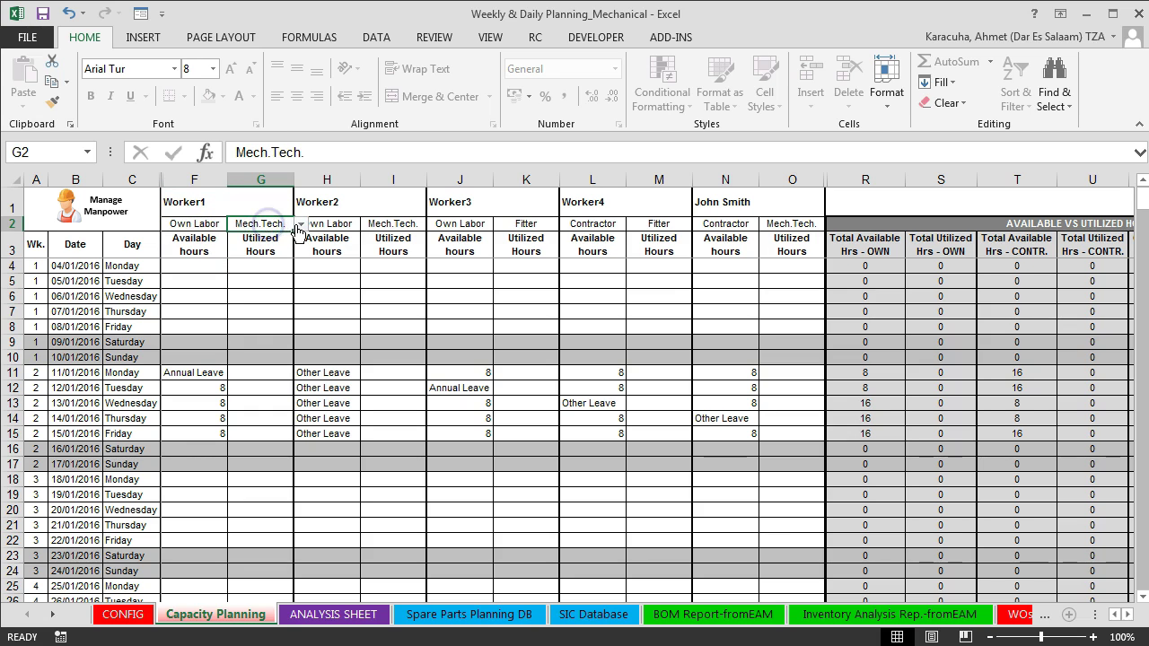
click(301, 224)
click(367, 266)
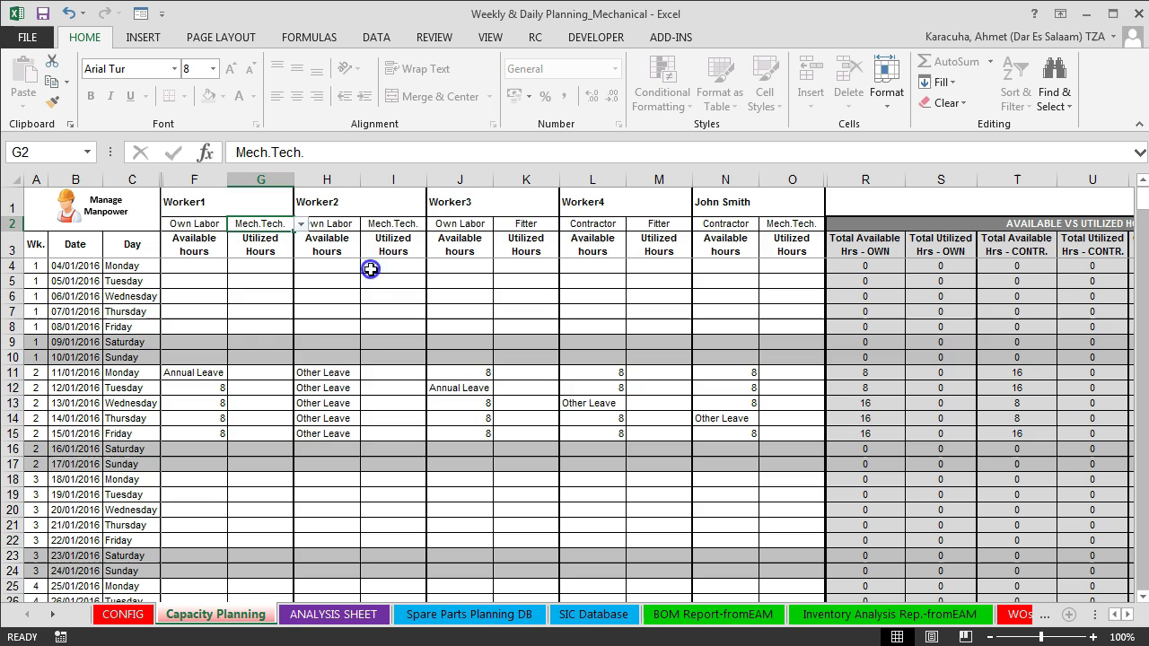
- Check Worker1's Available hours entries for Friday 15/01/2016 and Tuesday 12/01/2016
click(203, 434)
click(201, 388)
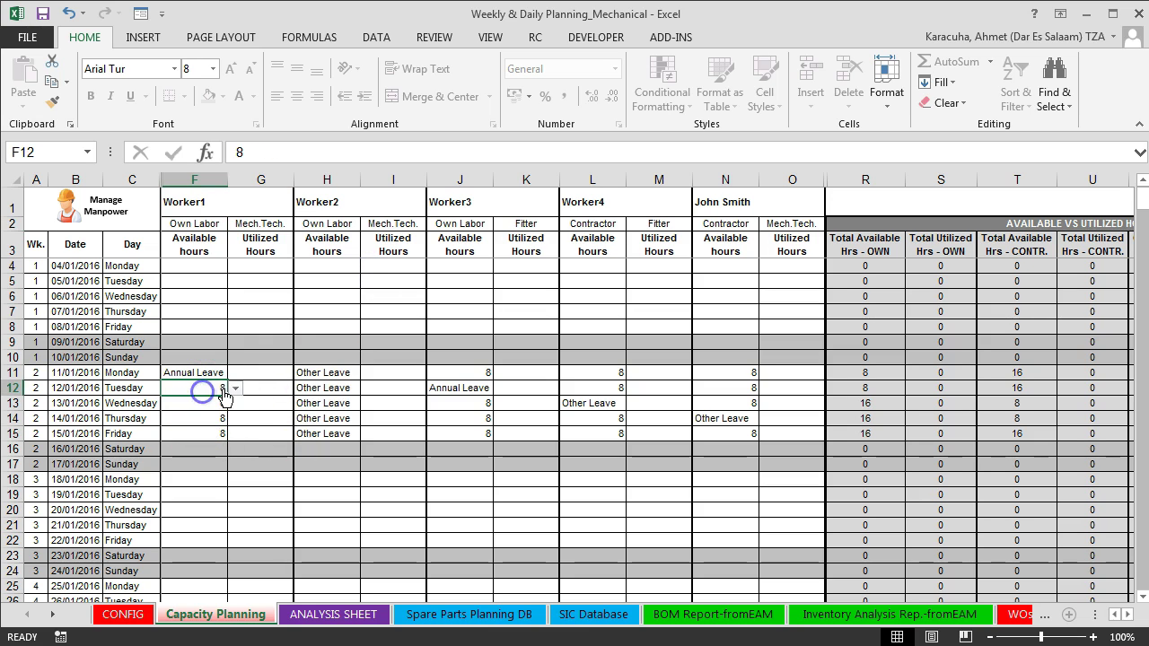